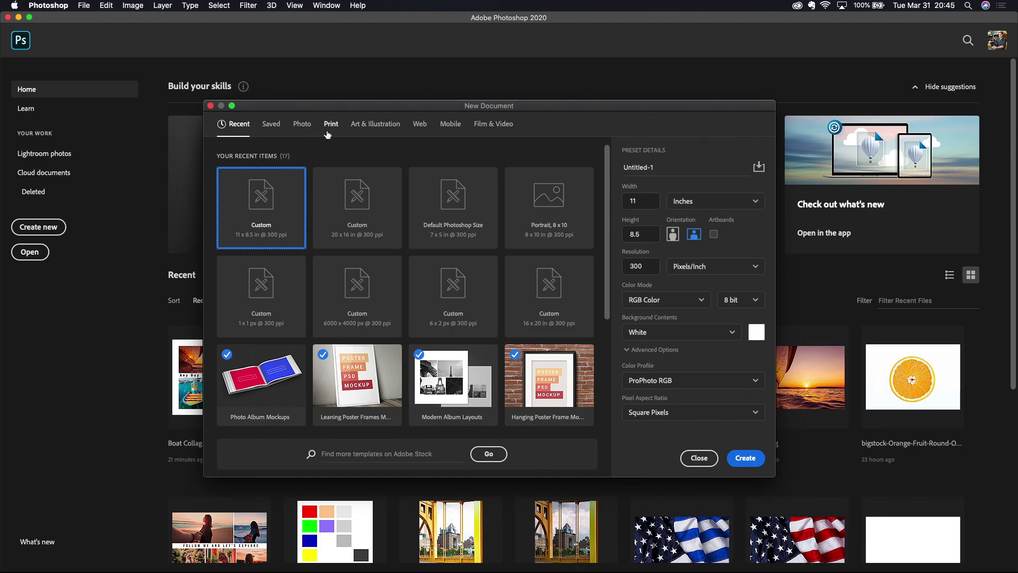
Create a new print document from the Letter preset in landscape orientation, 11 x 8.5 inches
click(331, 125)
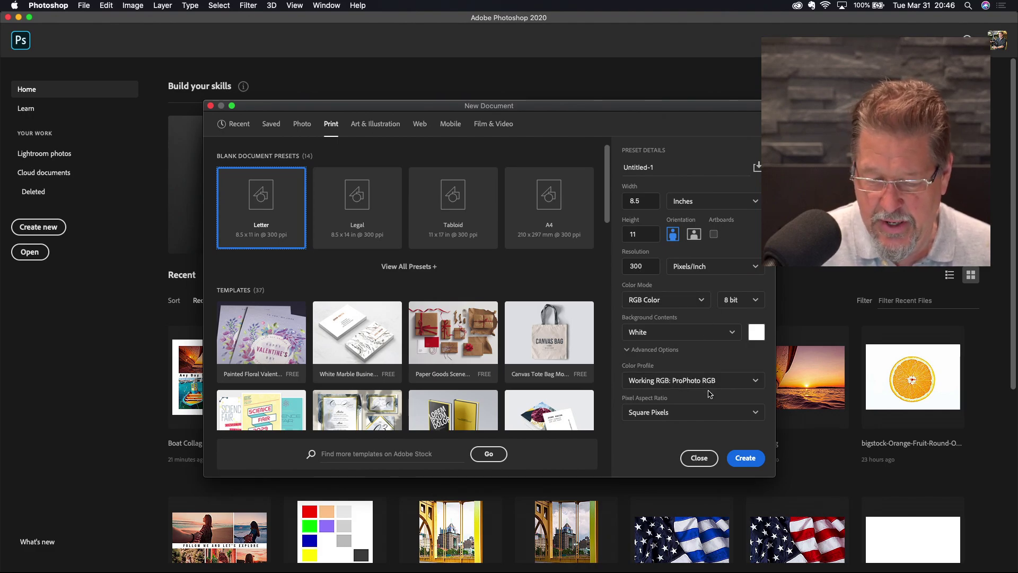
click(694, 237)
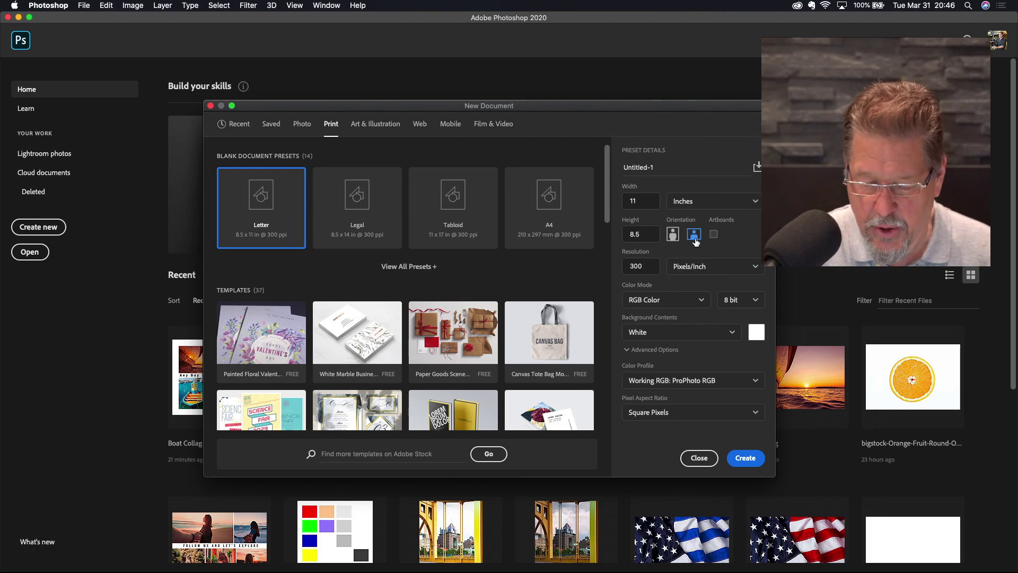
click(744, 466)
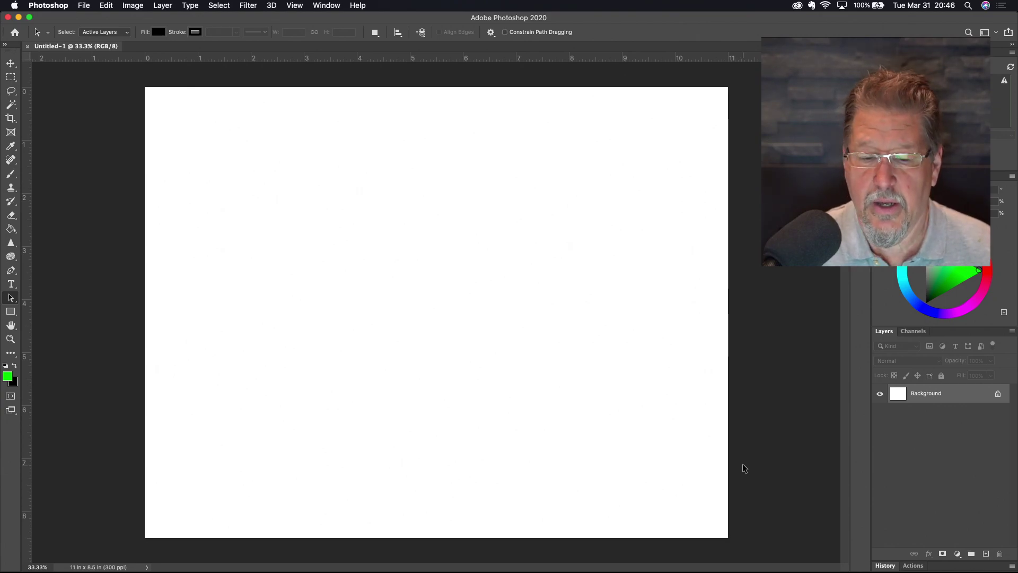
key(super+0)
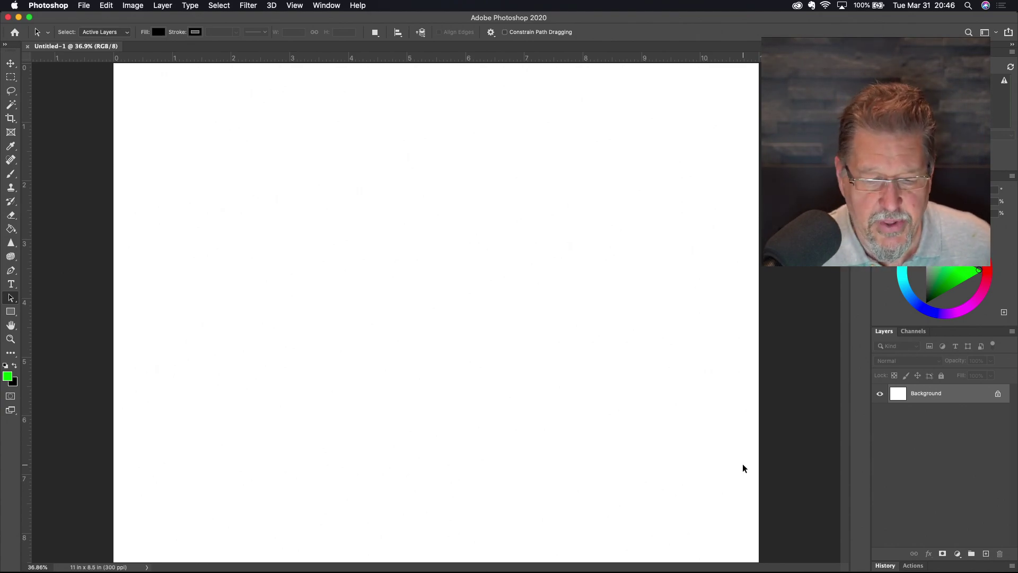
Start a new guide layout, clear the column width for equal distribution and set the column gutter to 0.125 in
click(294, 5)
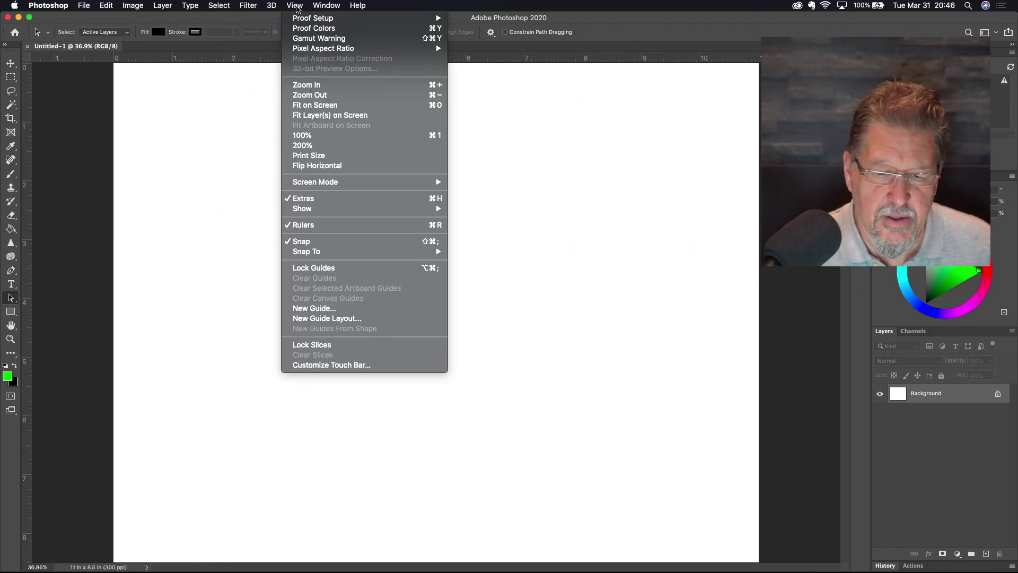
click(333, 318)
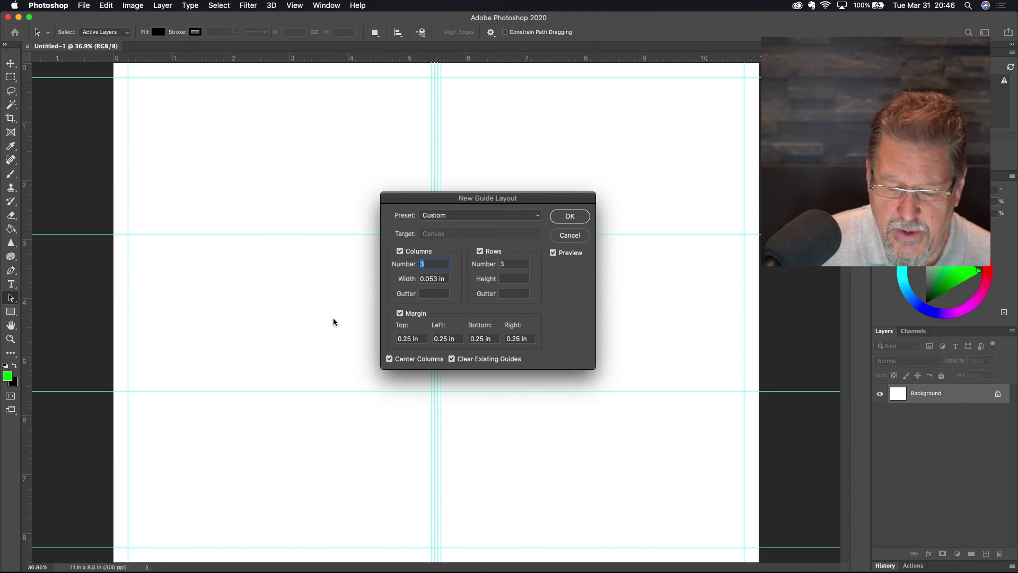
click(428, 279)
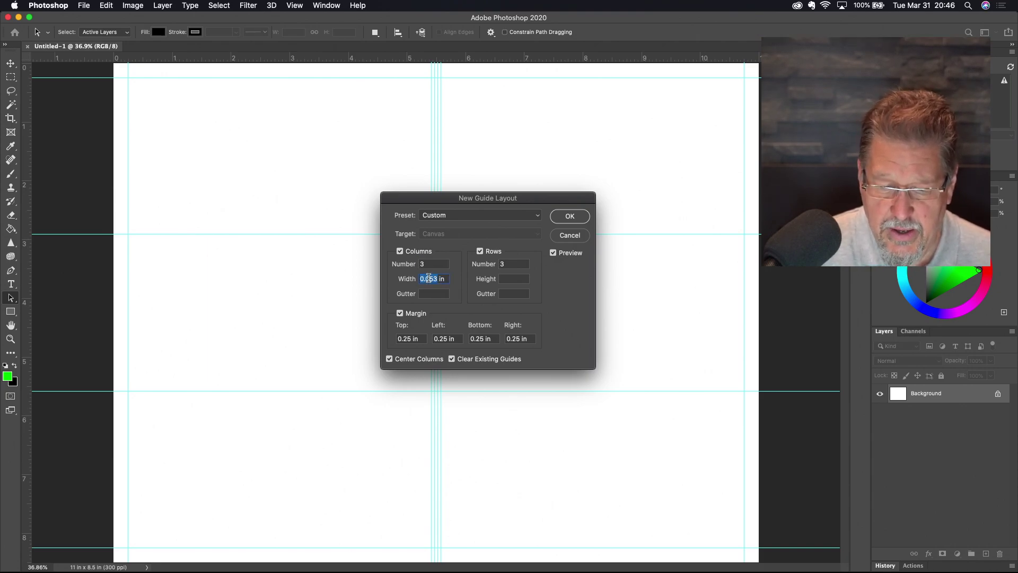
key(BackSpace)
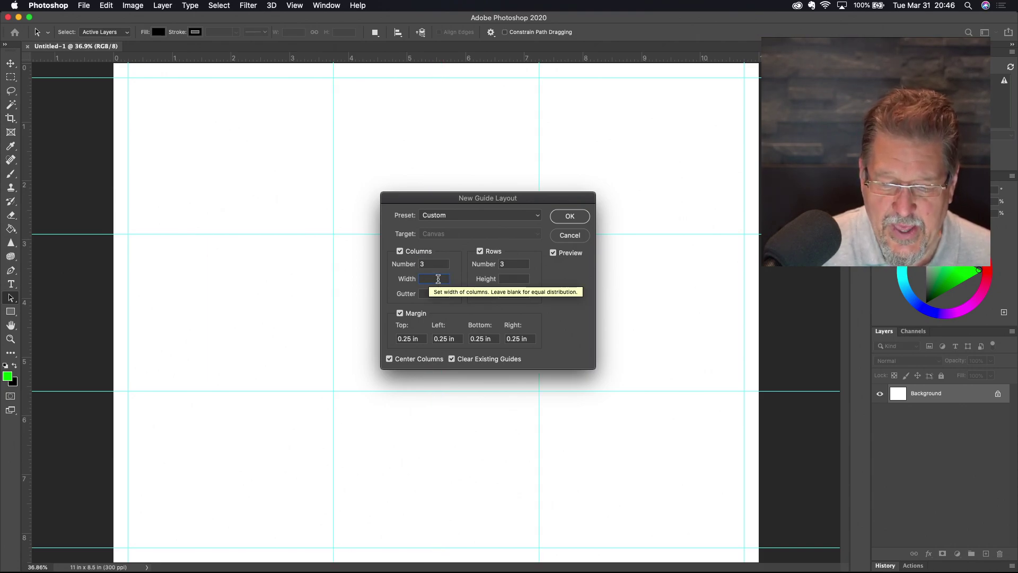
click(429, 293)
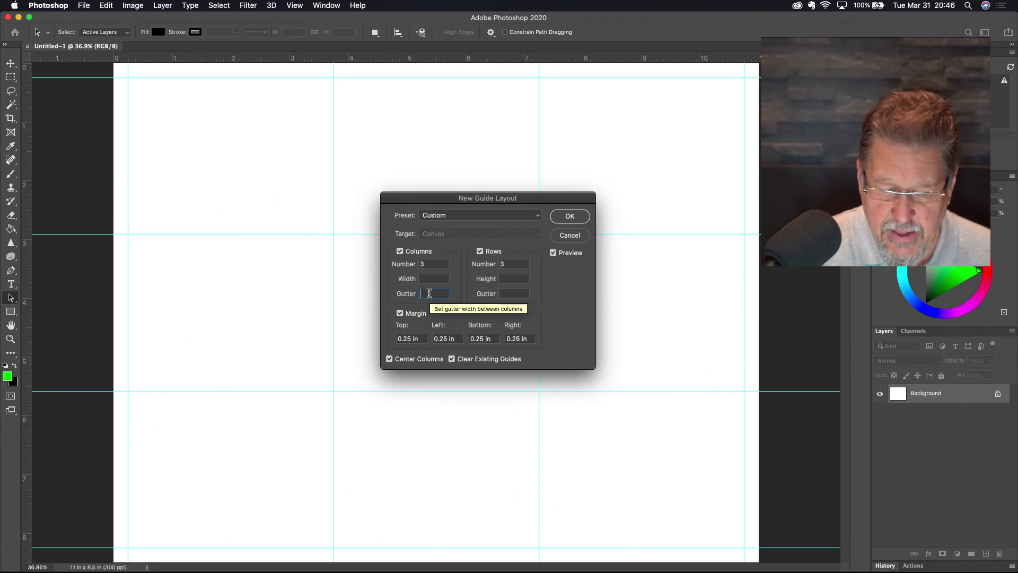
text(.125 )
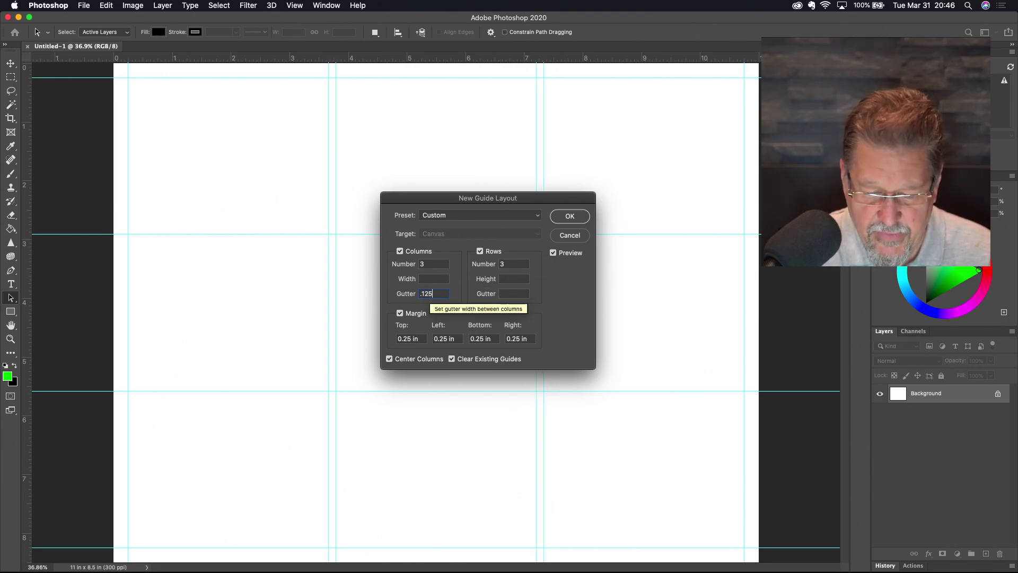
text(in)
key(Tab)
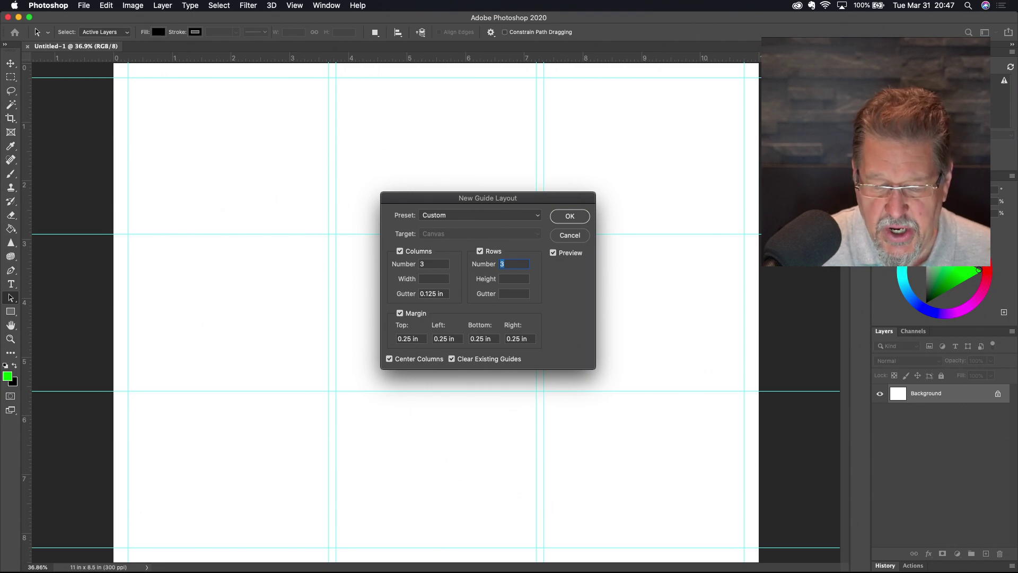
Set the guide layout's column gutter to 4 px and apply the layout to the canvas
click(445, 293)
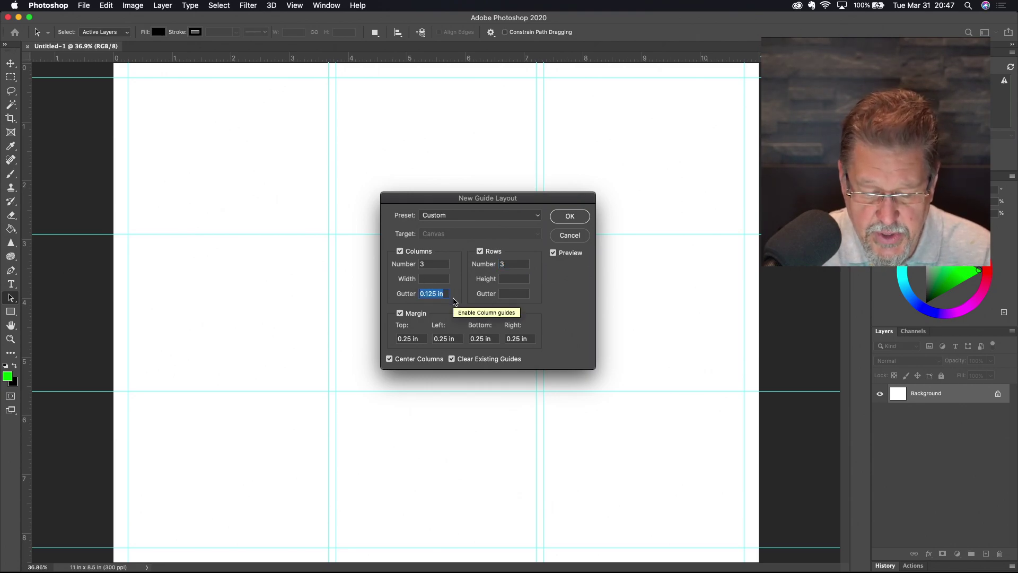
text(4px)
key(Tab)
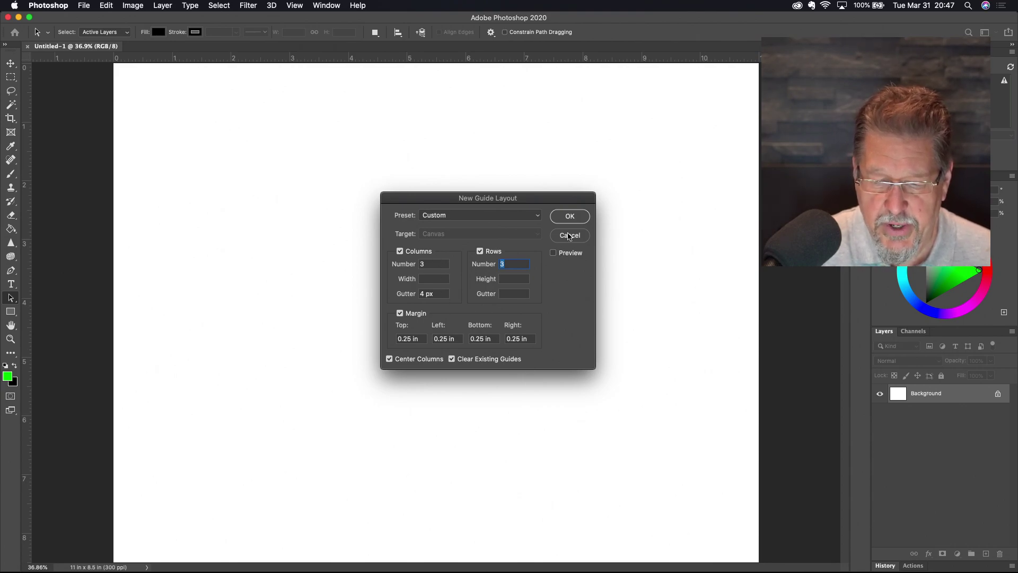
click(569, 216)
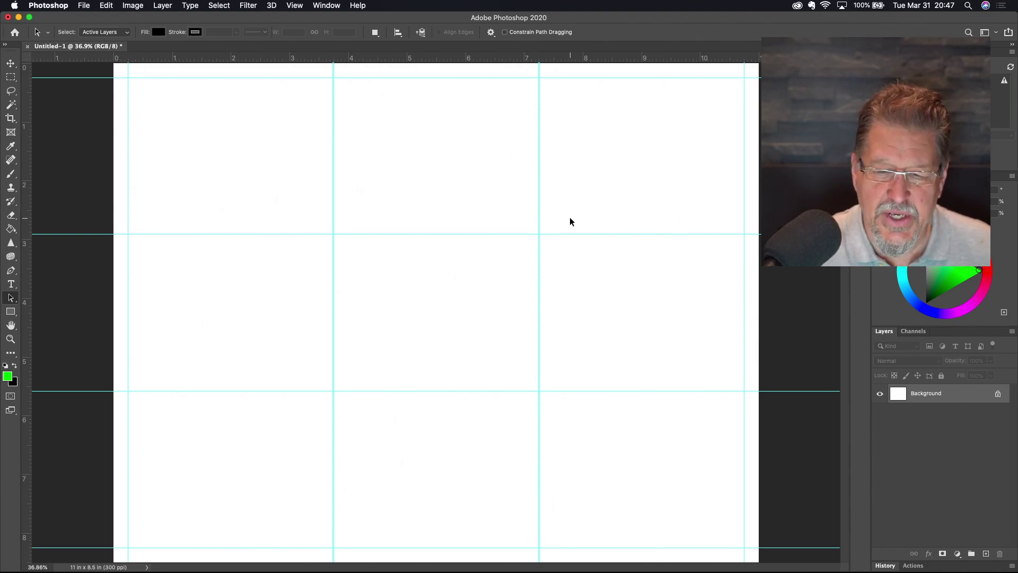
Apply a new guide layout with a 0.125 in column gutter and the option to clear existing guides enabled
click(295, 6)
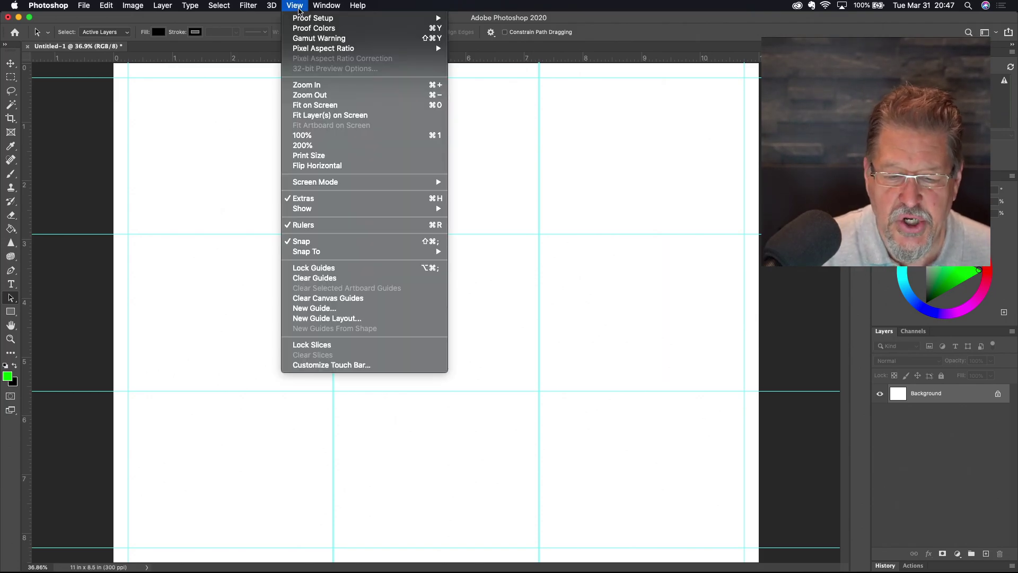
click(340, 320)
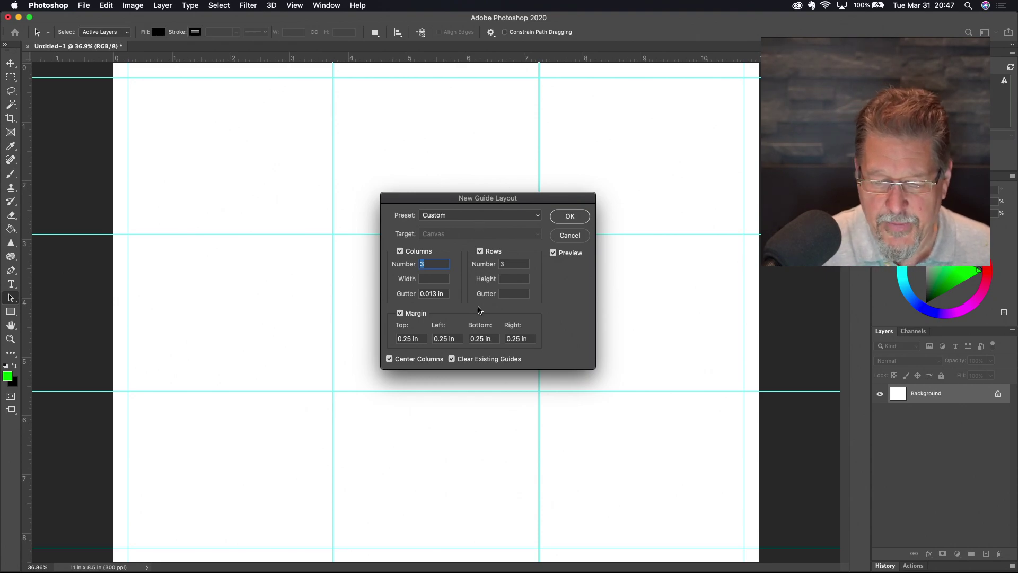
click(453, 360)
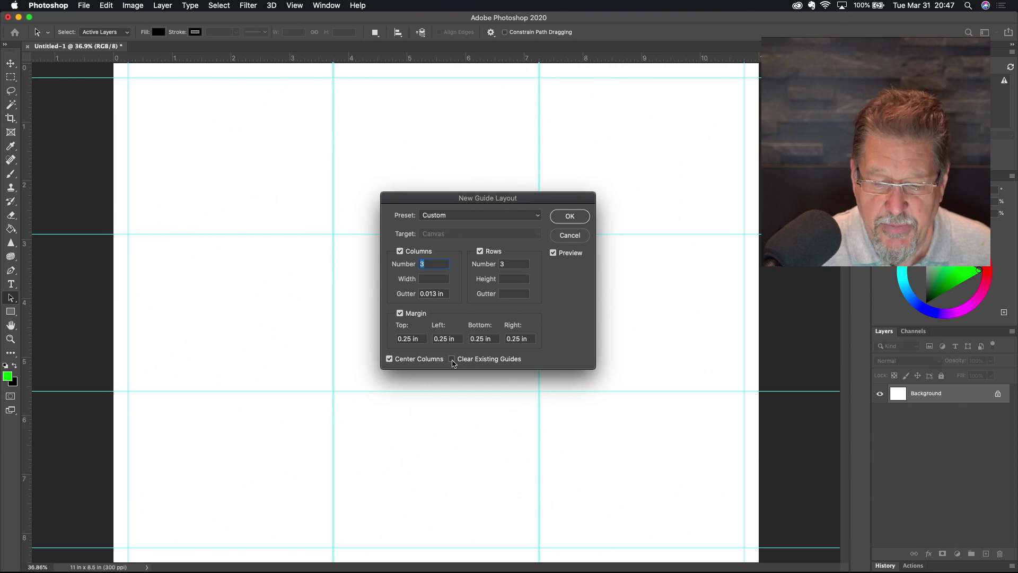
click(452, 360)
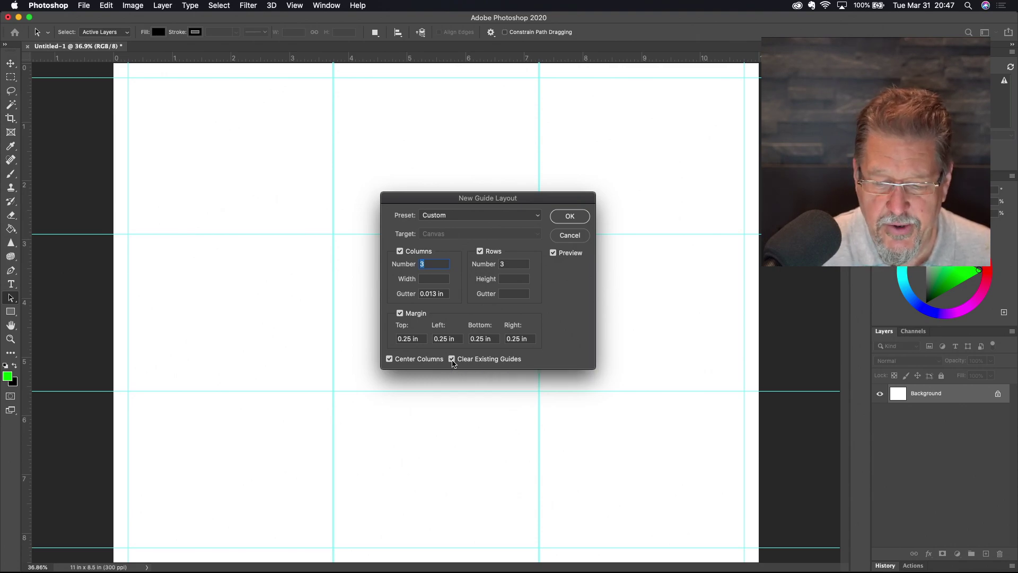
double_click(445, 293)
triple_click(445, 294)
text(.125 in)
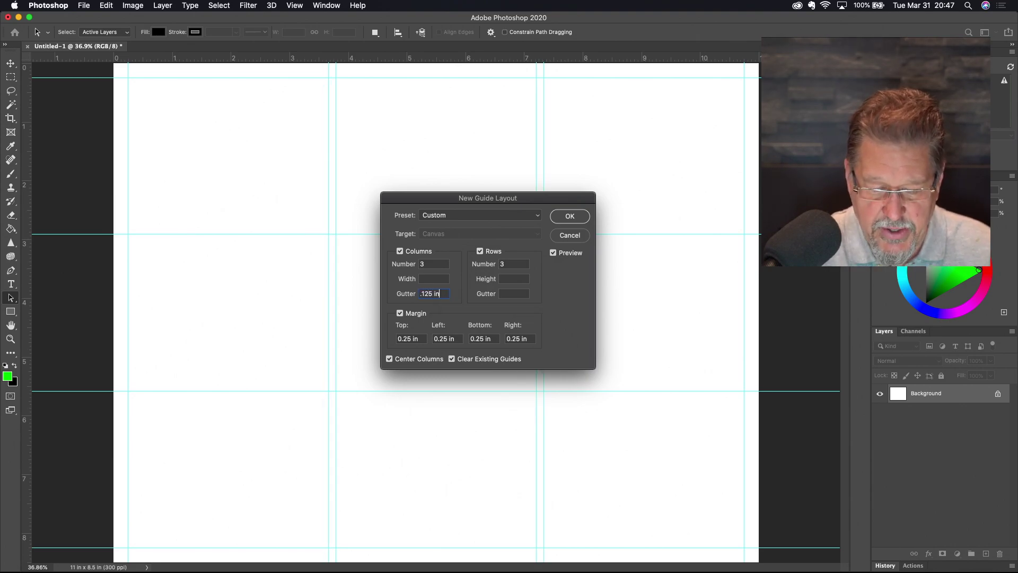
key(Tab)
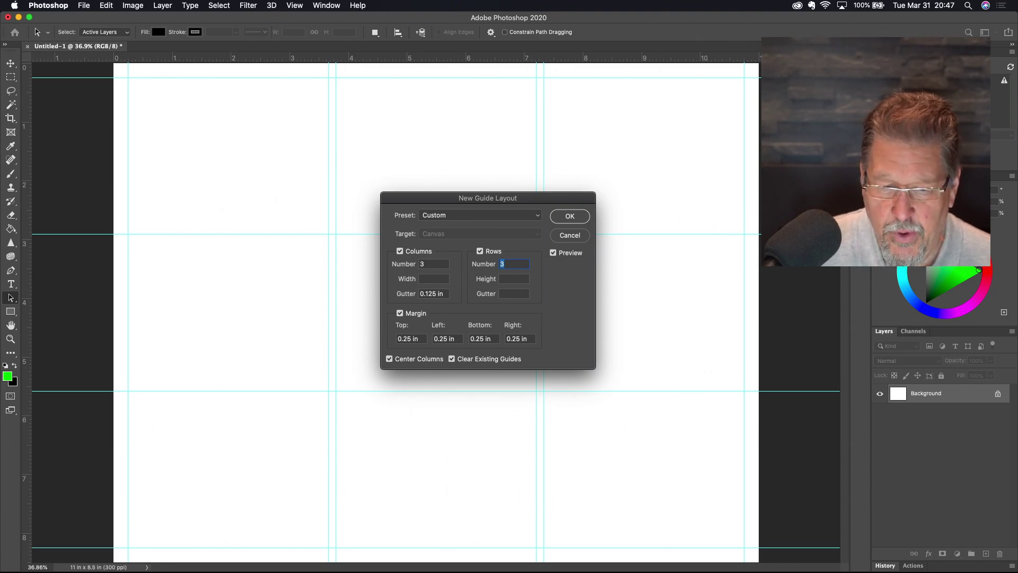
click(575, 216)
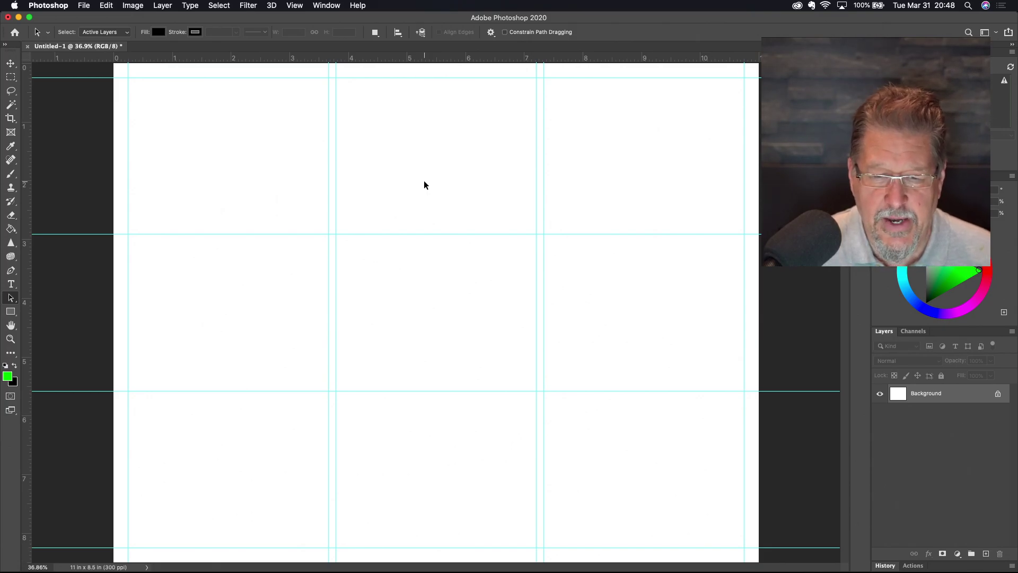
Start another new guide layout and set the number of columns to 4
click(294, 5)
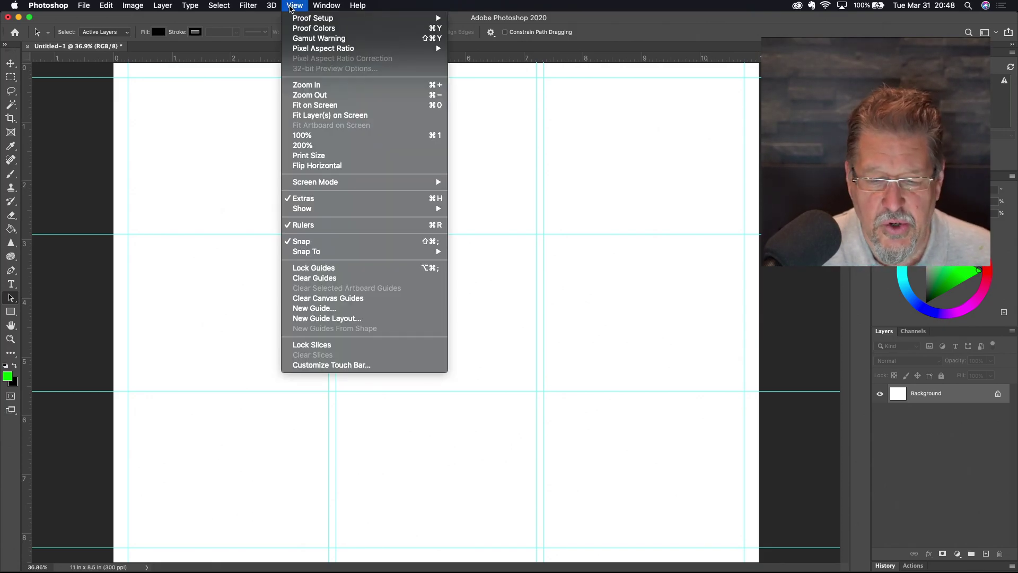
click(354, 318)
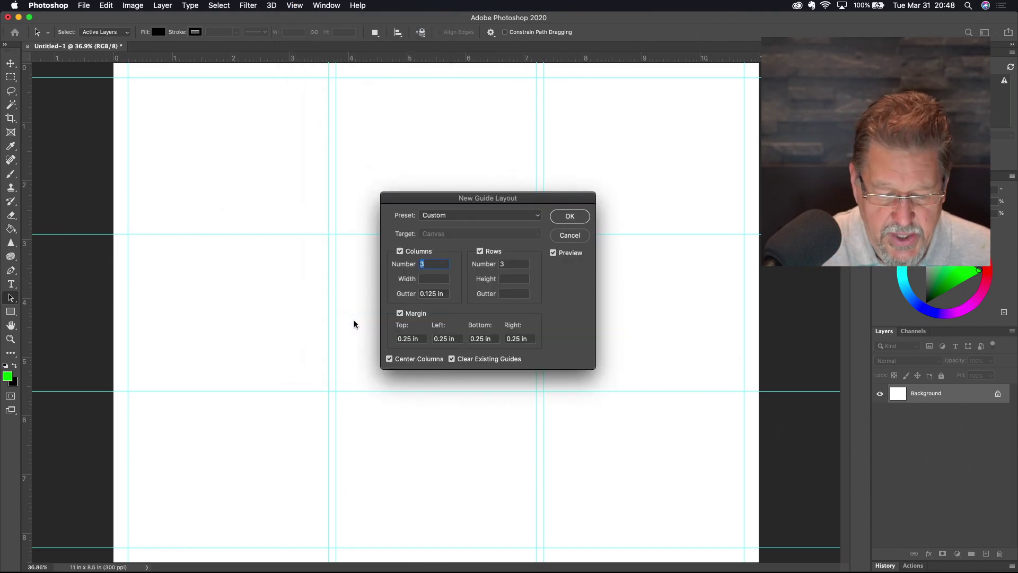
text(4)
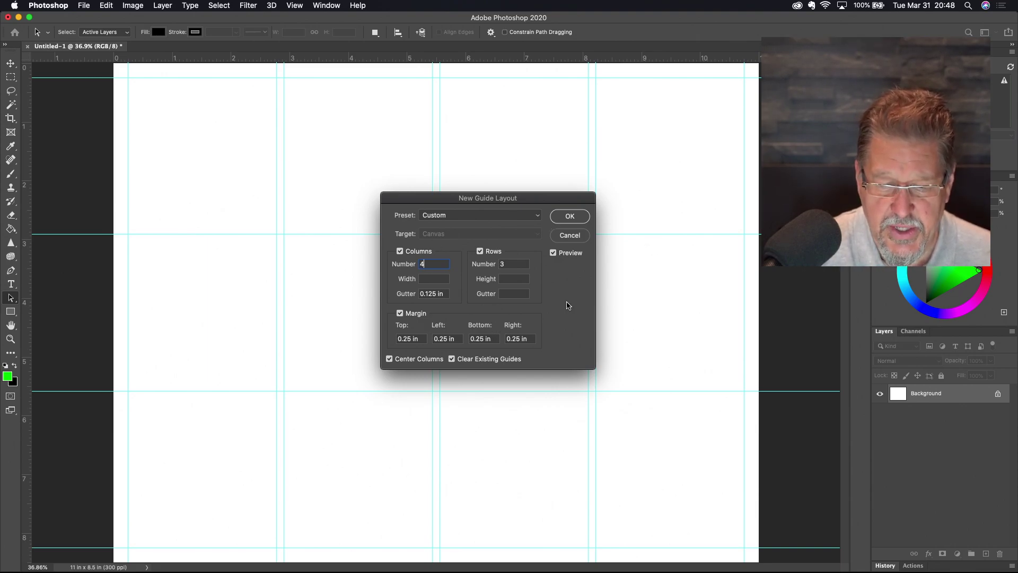
Save the current guide layout settings as a preset named Four-Fold Brochure.gds in the Guides folder
click(537, 218)
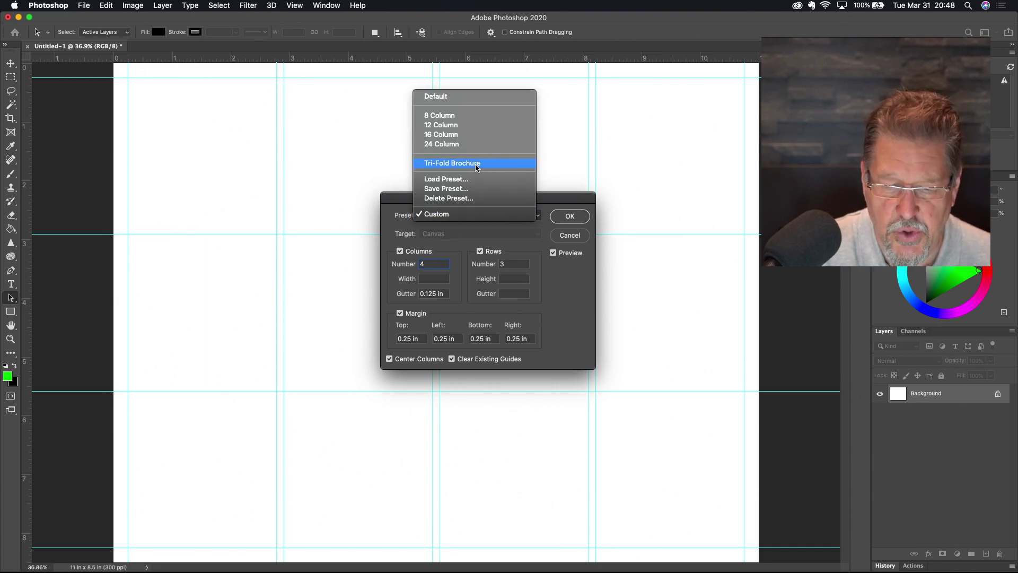
click(463, 190)
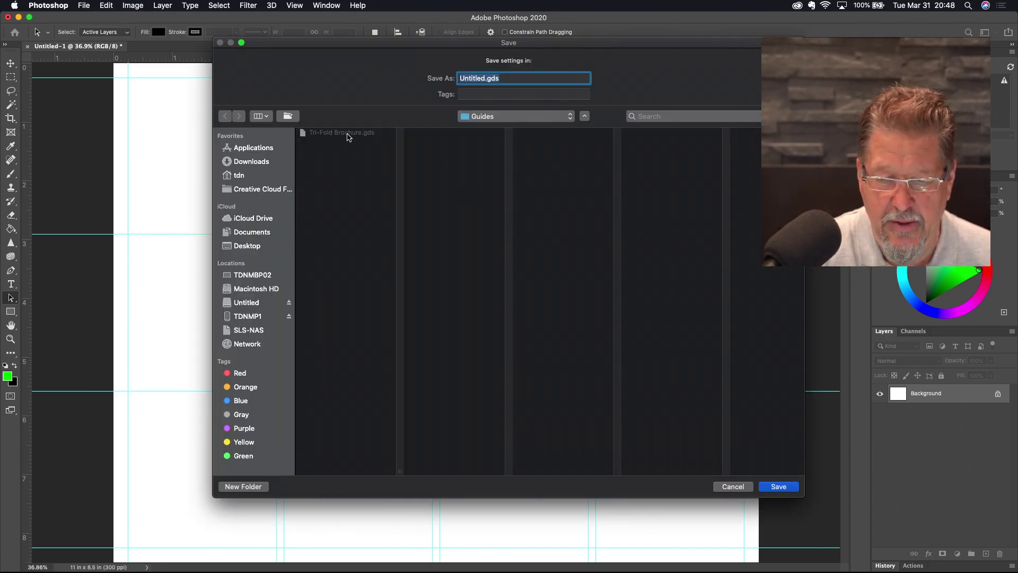
click(341, 136)
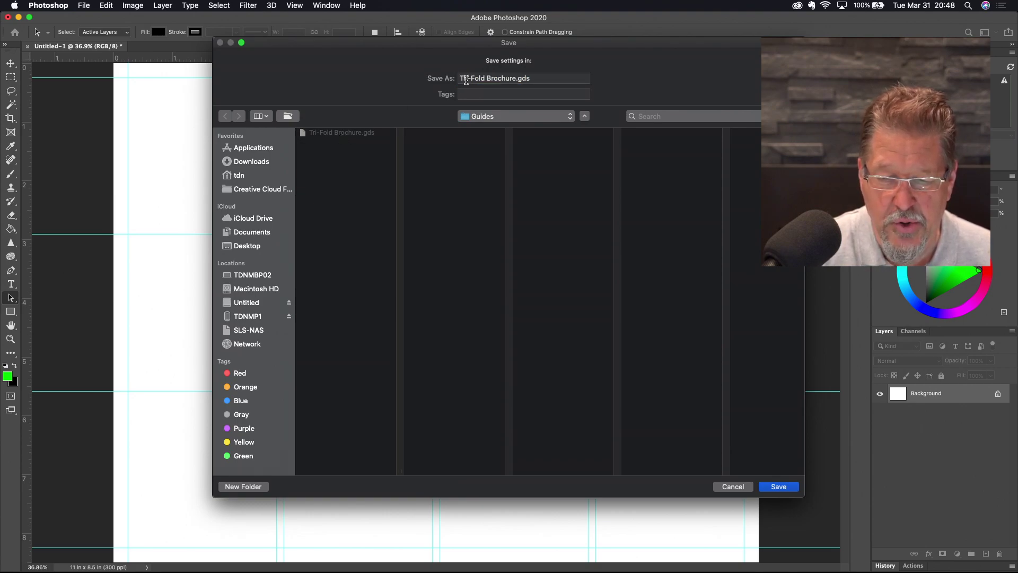
click(467, 79)
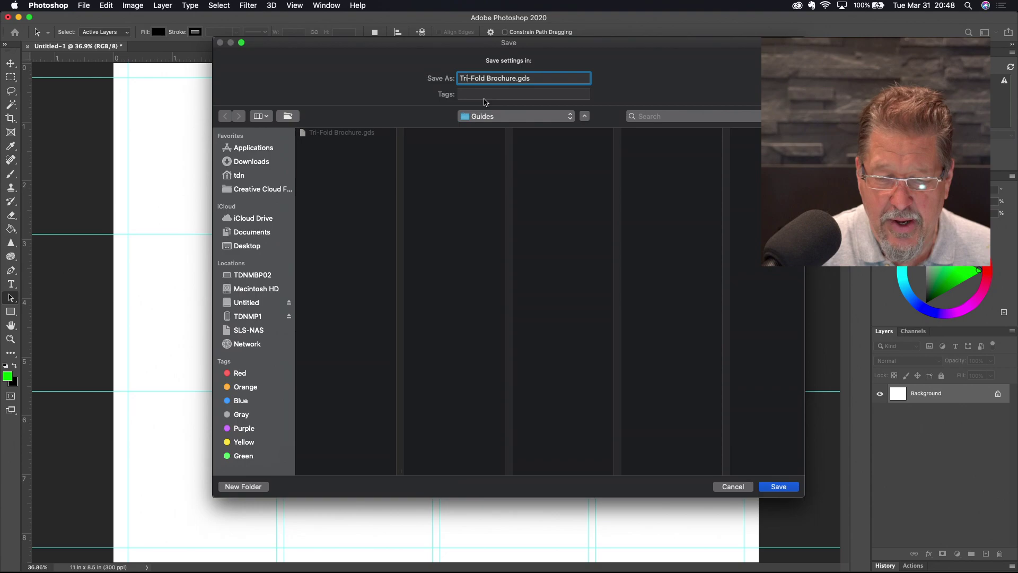
key(BackSpace)
key(BackSpace)
key(BackSpace)
text(Four)
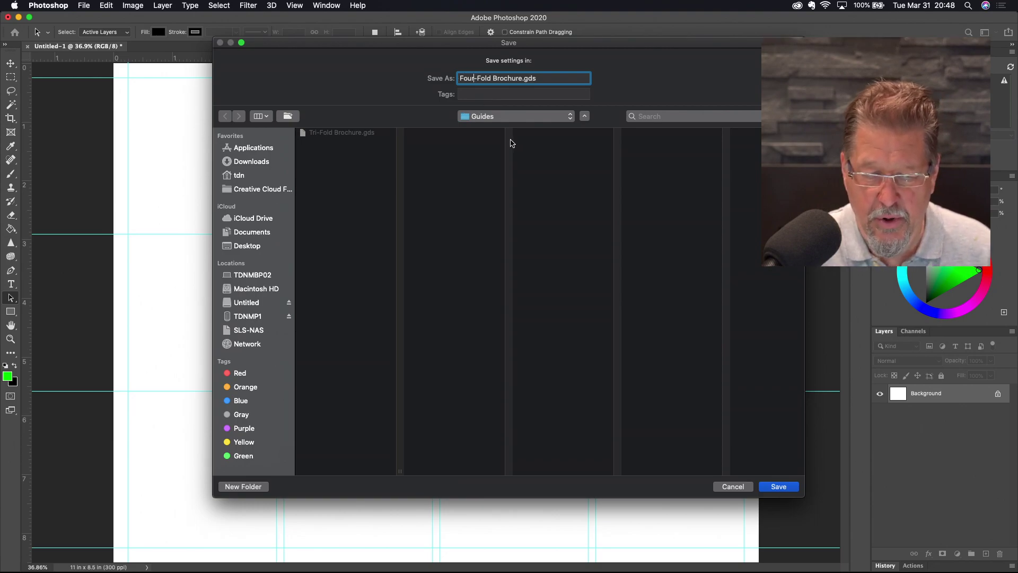
click(790, 487)
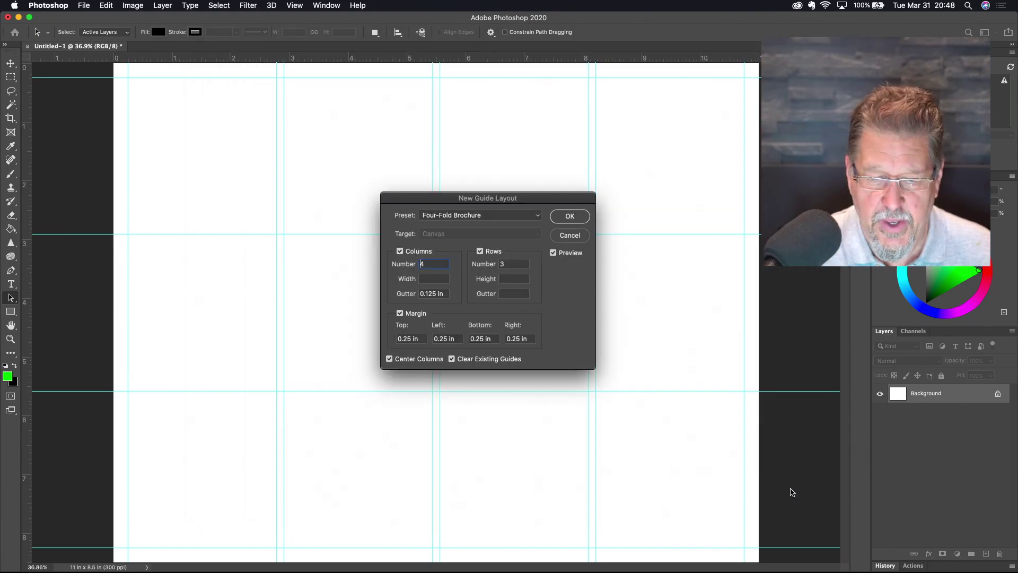
Switch the guide layout preset to Tri-Fold Brochure and back to Four-Fold Brochure to compare their guides
click(535, 217)
click(480, 206)
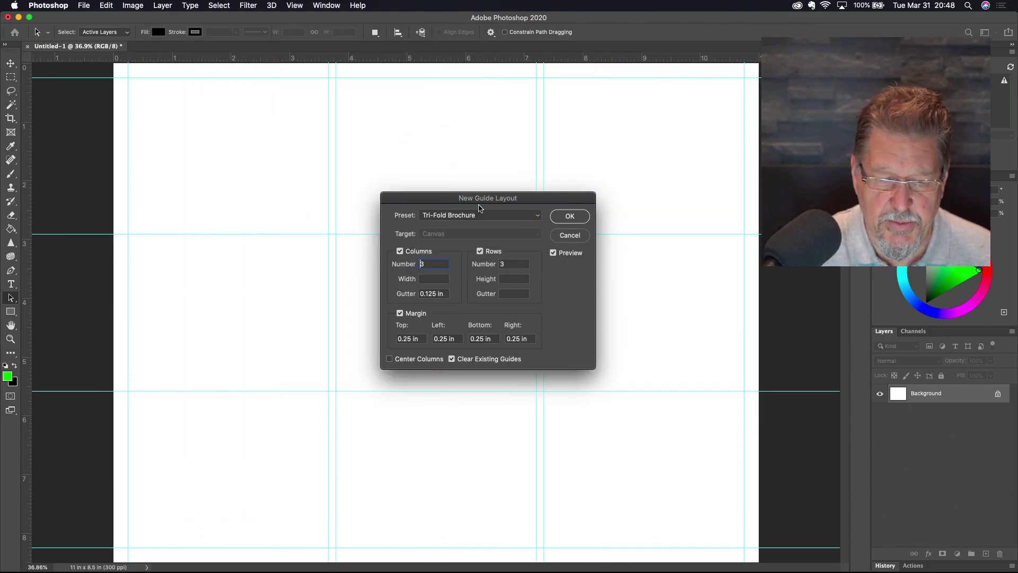
click(539, 217)
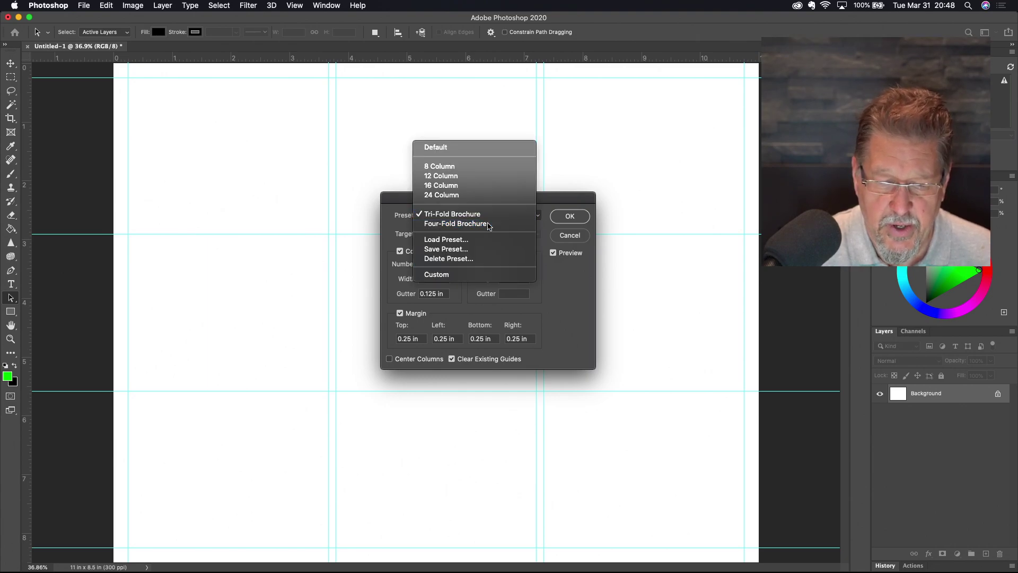
click(492, 223)
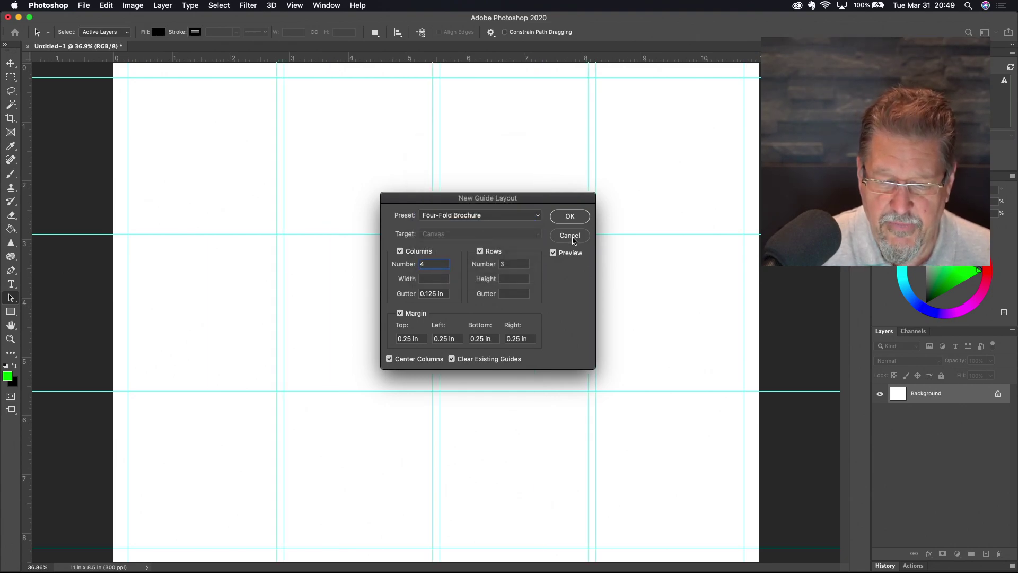
Browse the load-preset dialog in column view, examine the folder path of the Guides folder, and cancel without loading a preset
click(541, 218)
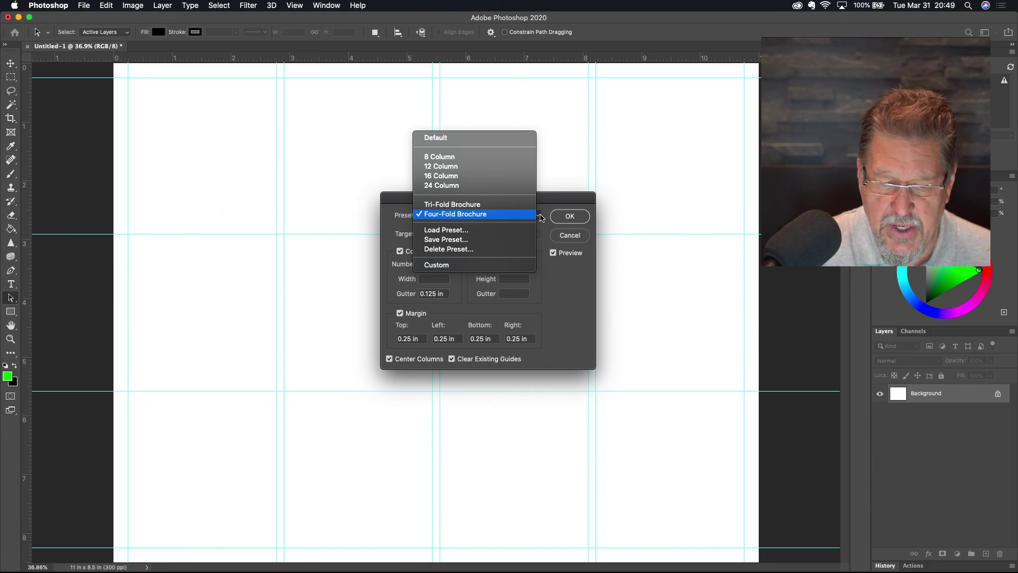
click(459, 231)
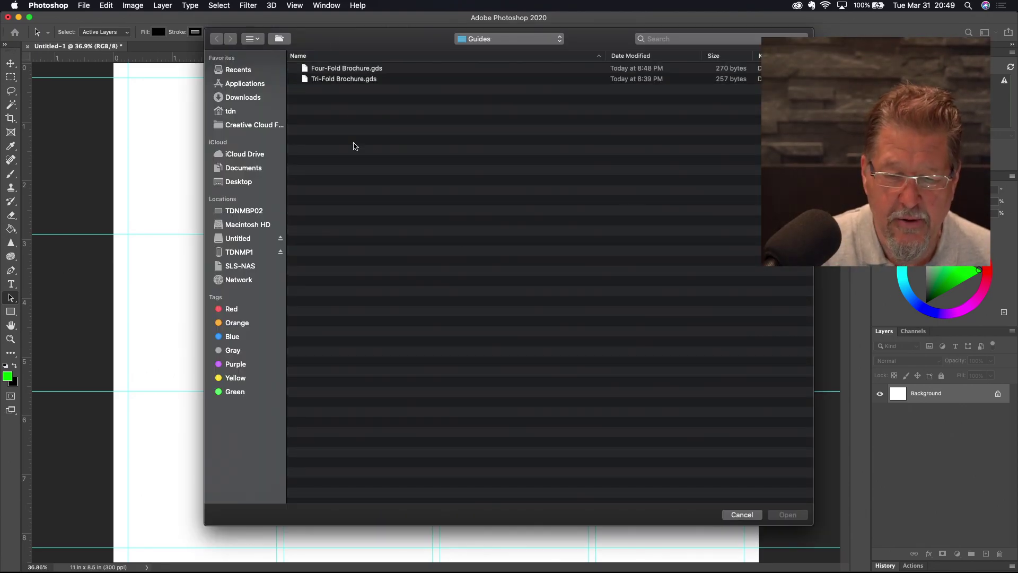
click(253, 38)
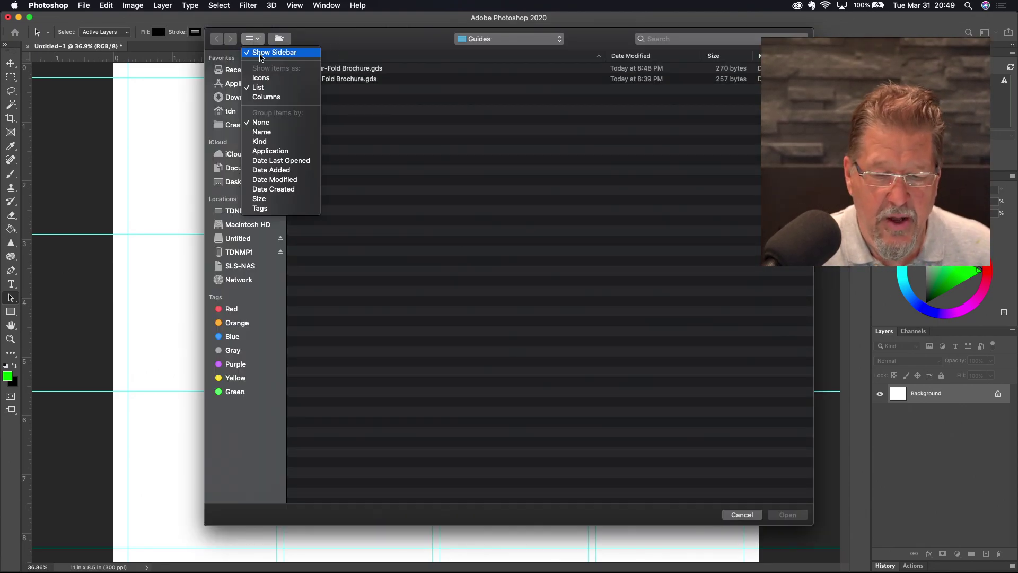
click(267, 97)
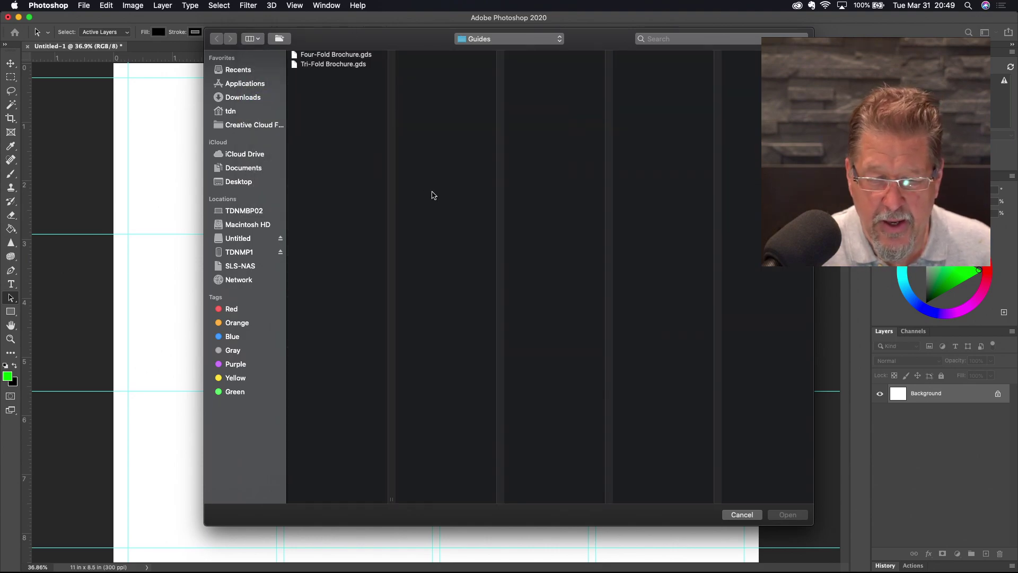
click(530, 42)
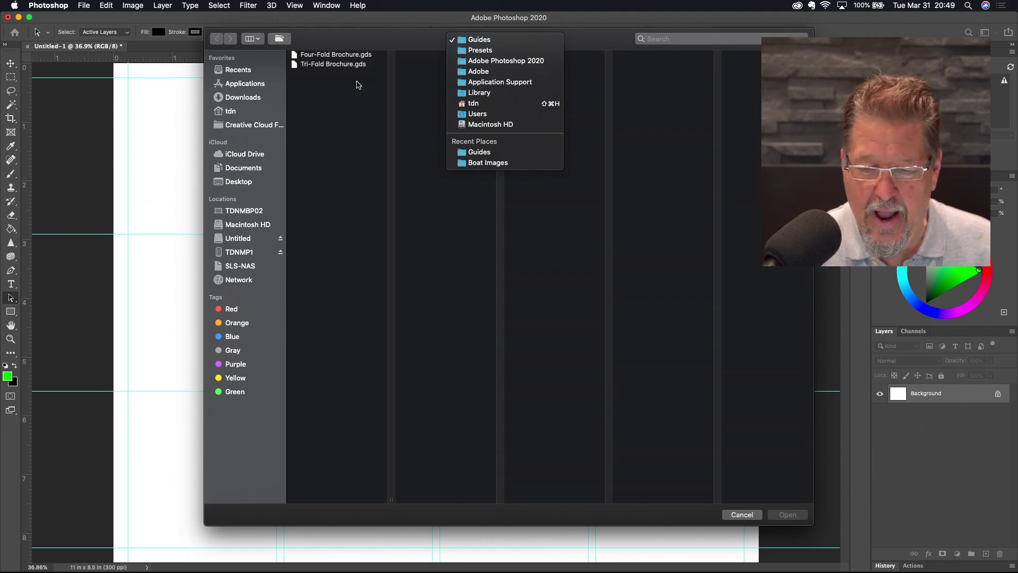
click(745, 517)
click(742, 515)
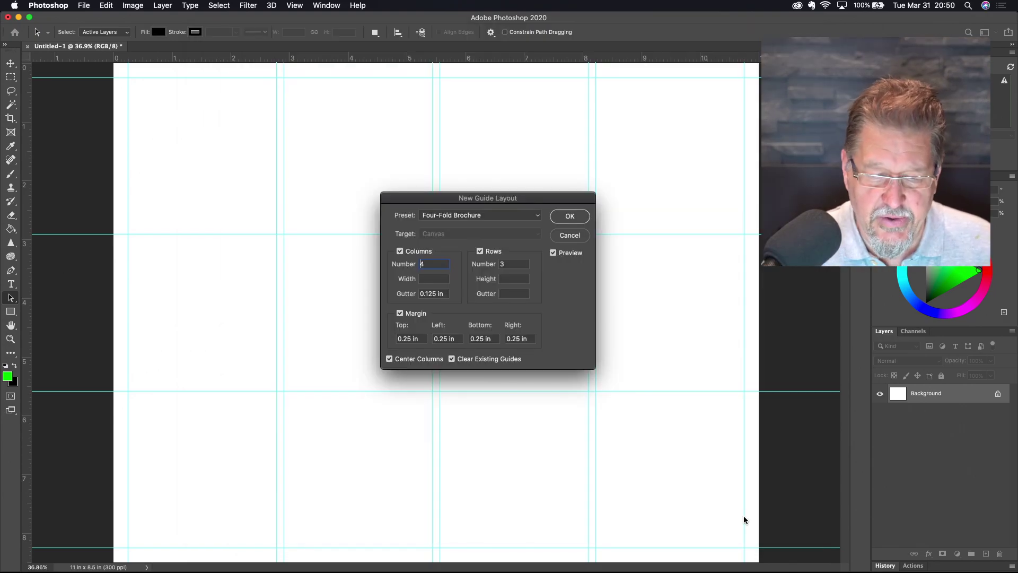
Delete the Four-Fold Brochure guide layout preset
click(537, 216)
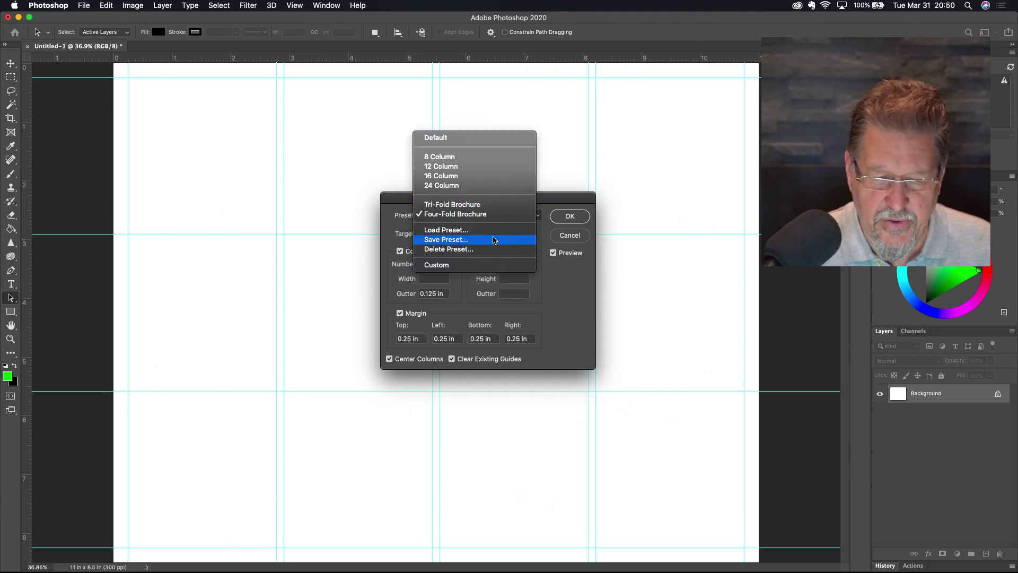
click(454, 249)
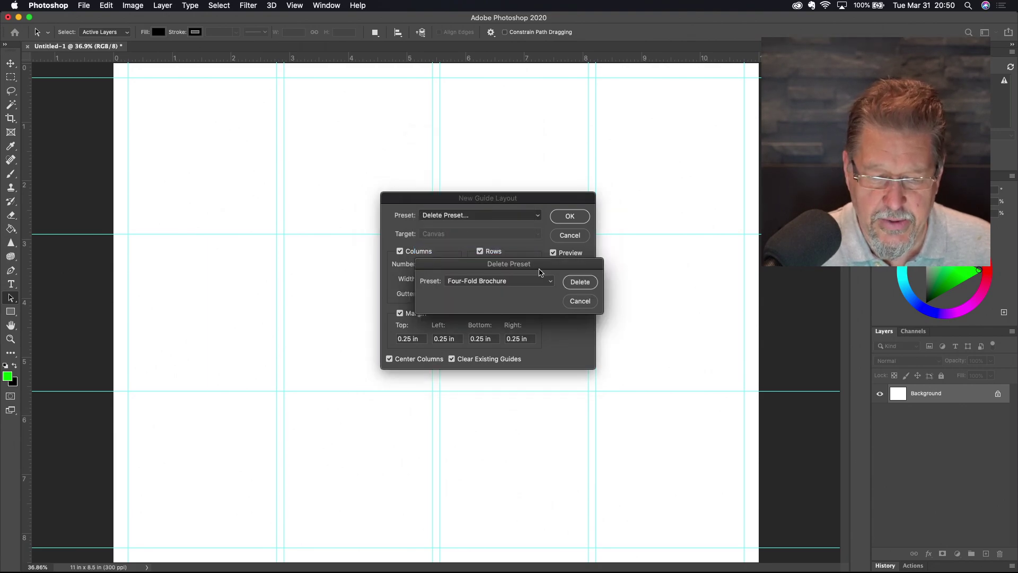
click(578, 282)
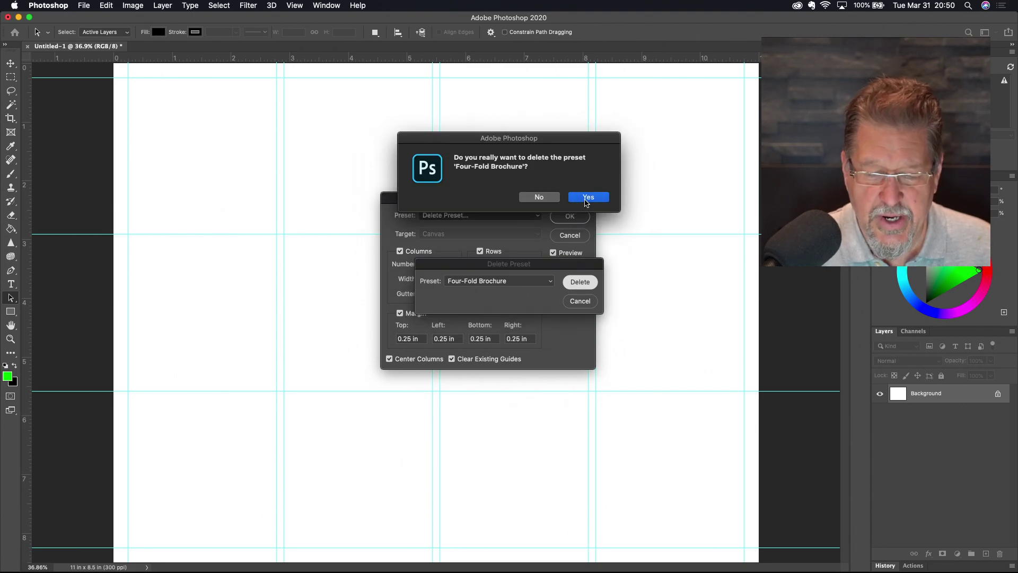
click(587, 197)
Switch to the Tri-Fold Brochure preset, enable Center Columns and clear the column gutter value
click(534, 217)
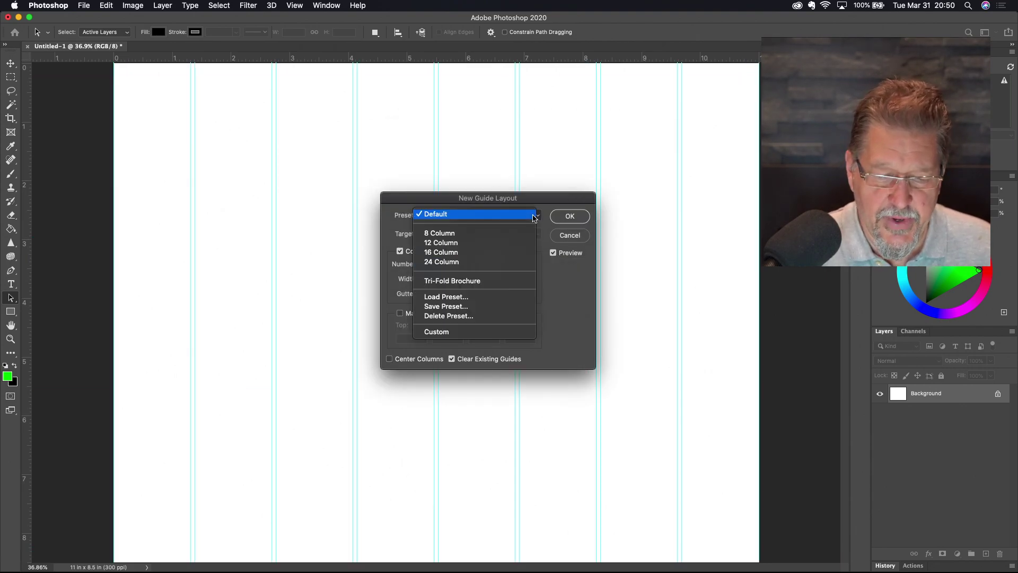
click(480, 281)
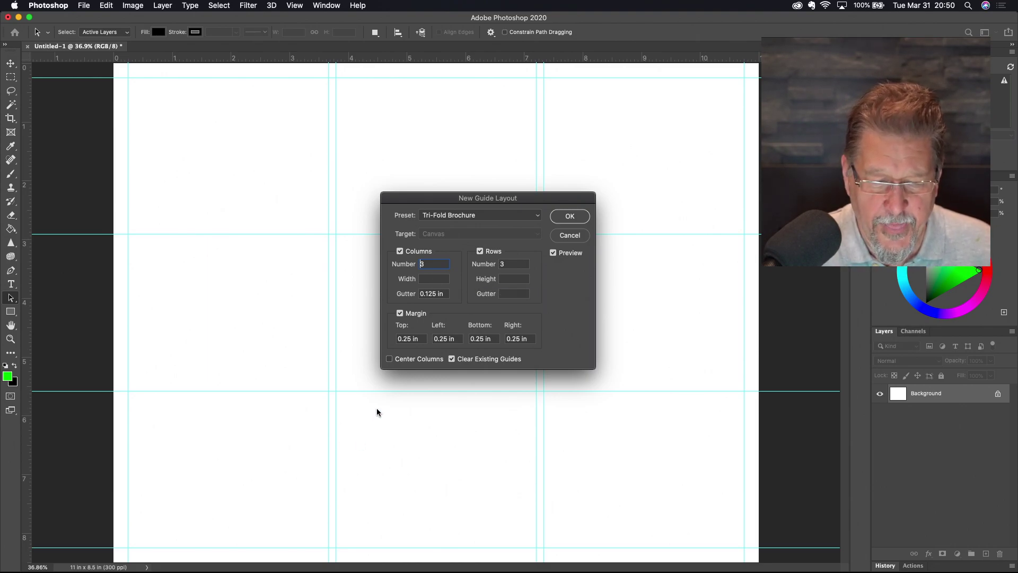
click(390, 360)
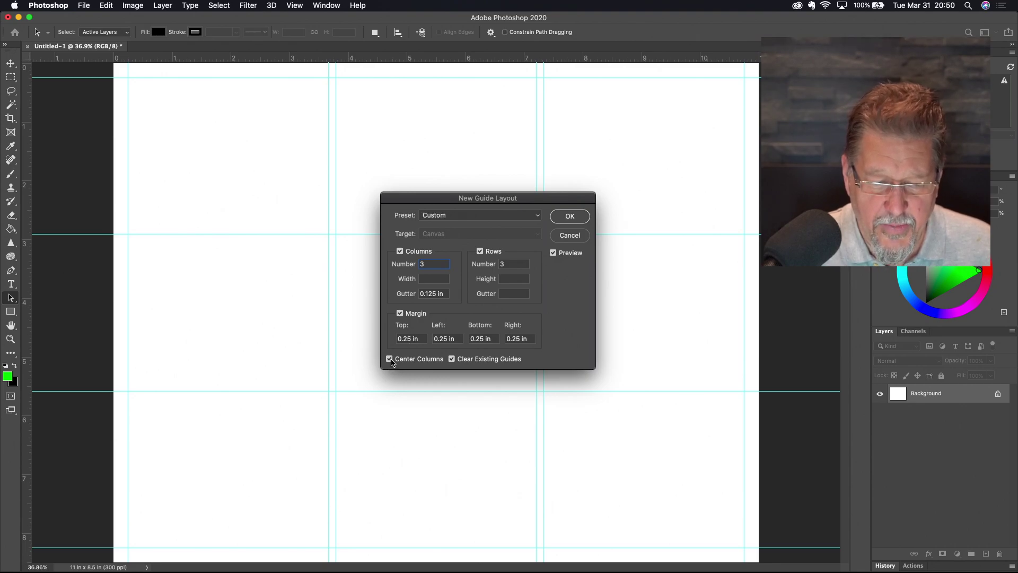
click(438, 294)
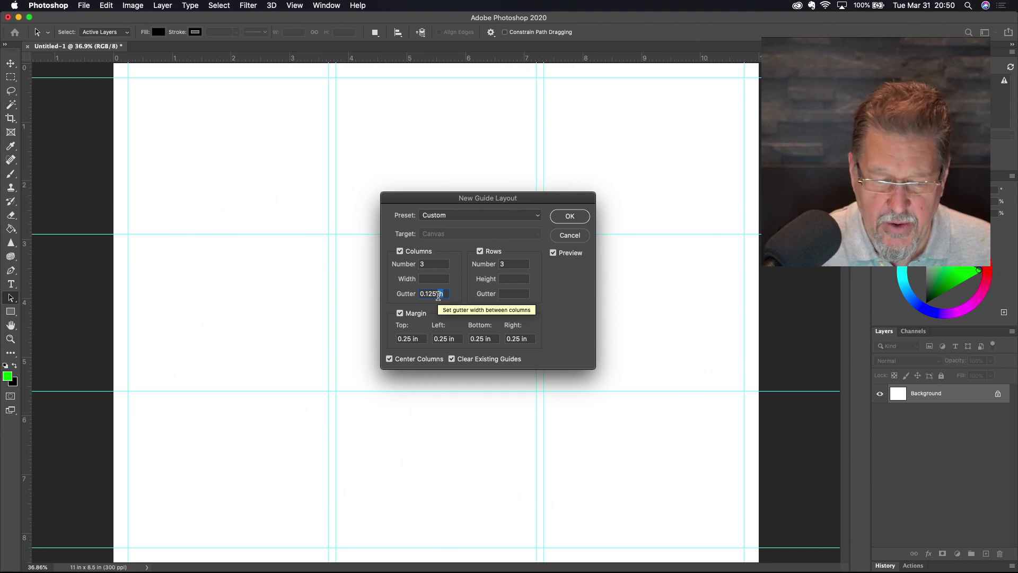
key(BackSpace)
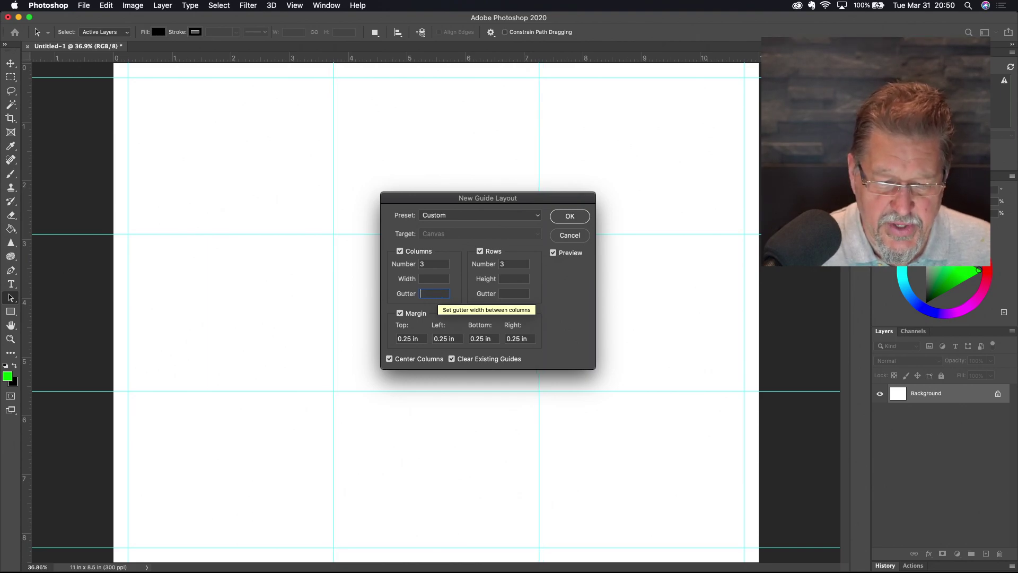
Set the column width to 30 px and apply the guide layout
click(432, 278)
text(20px)
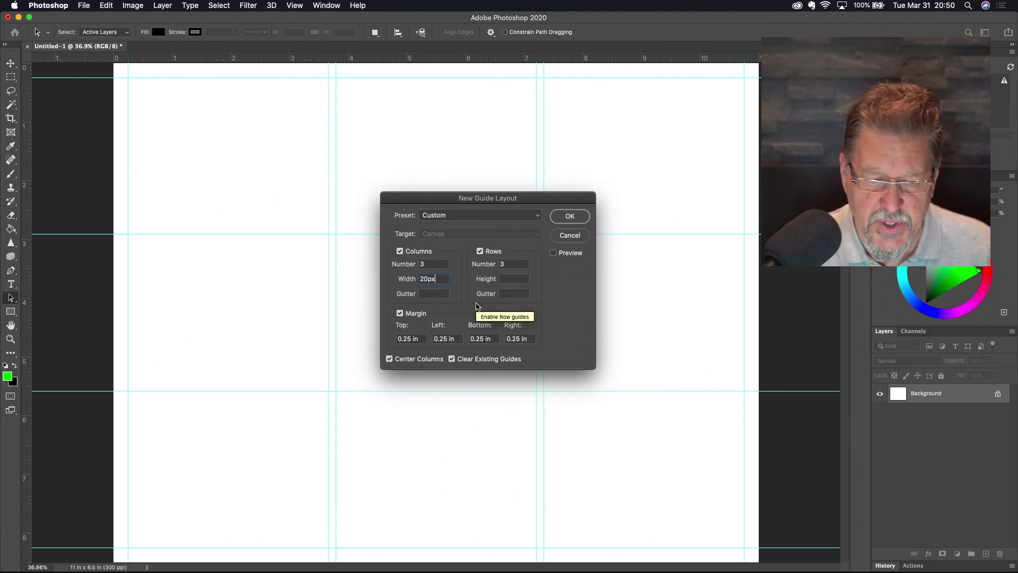
key(Up)
key(Up)
key(Up)
key(Up)
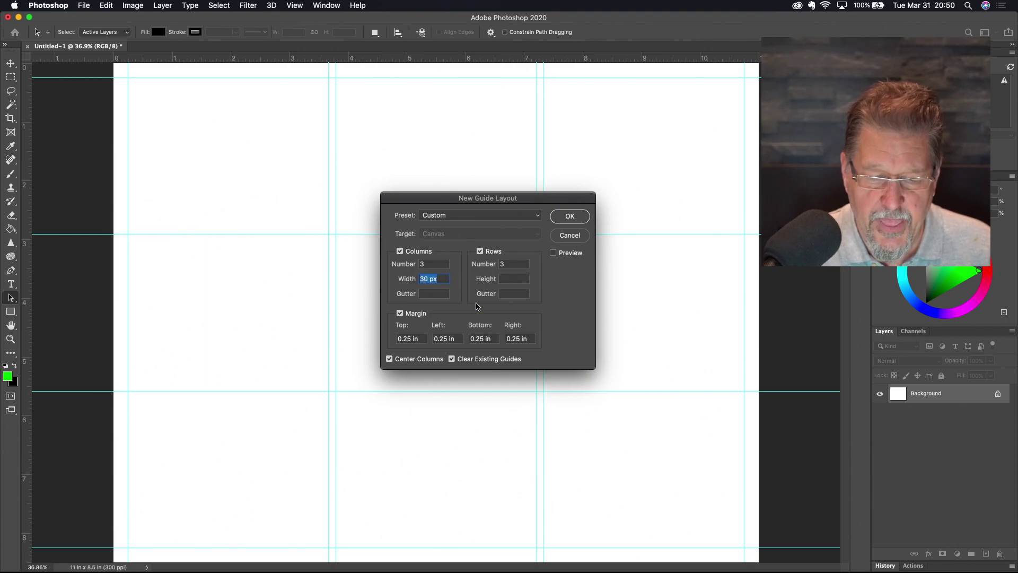
click(575, 221)
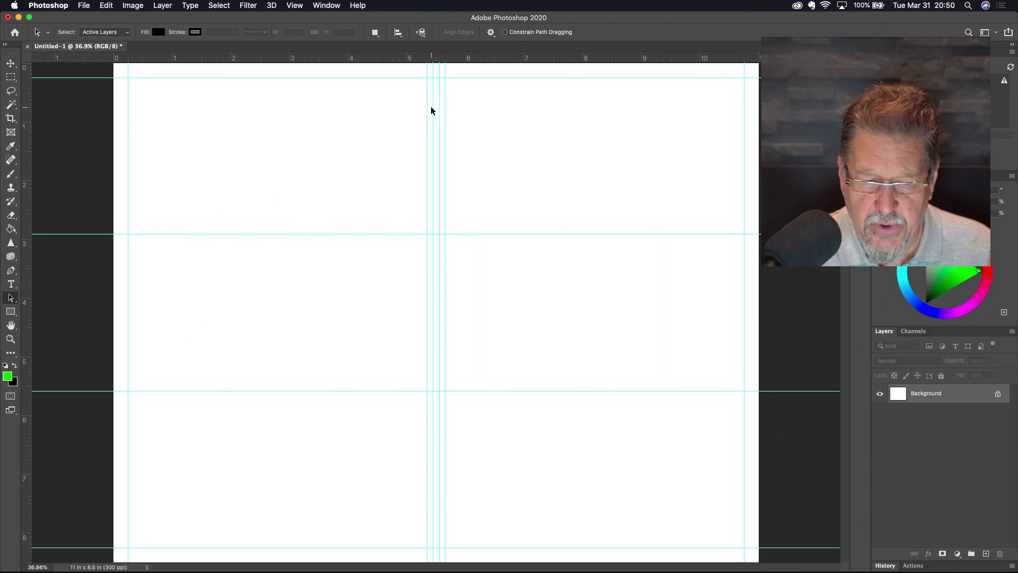
Start another new guide layout and increase the column width to 2.1 in
click(295, 6)
click(356, 317)
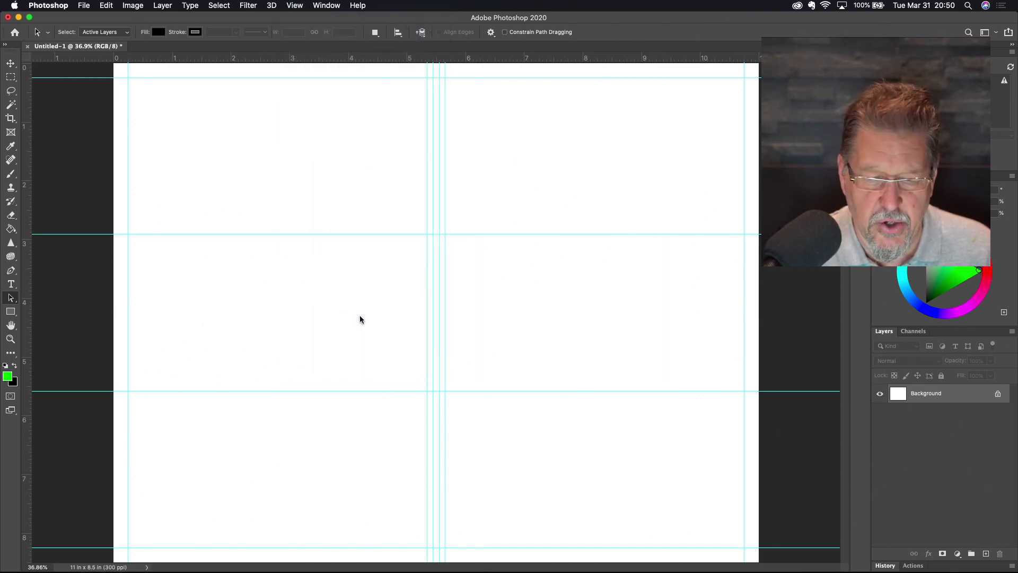
click(445, 280)
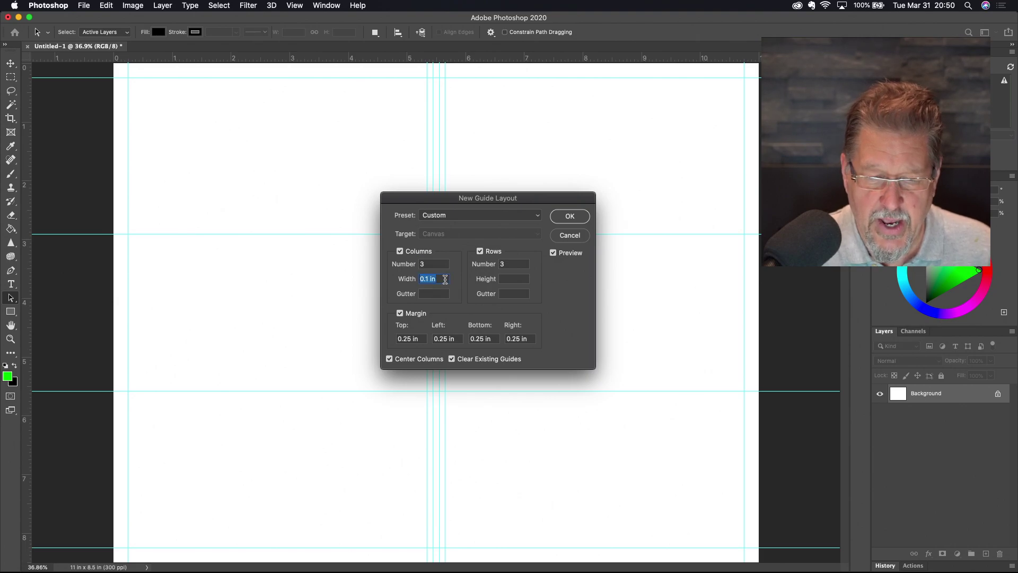
key(shift+Up)
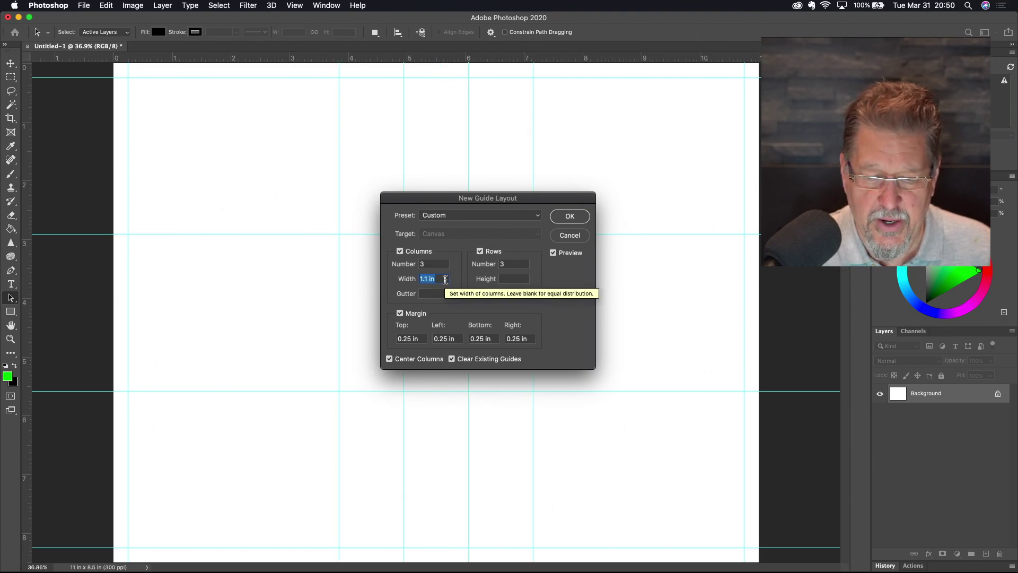
key(shift+Up)
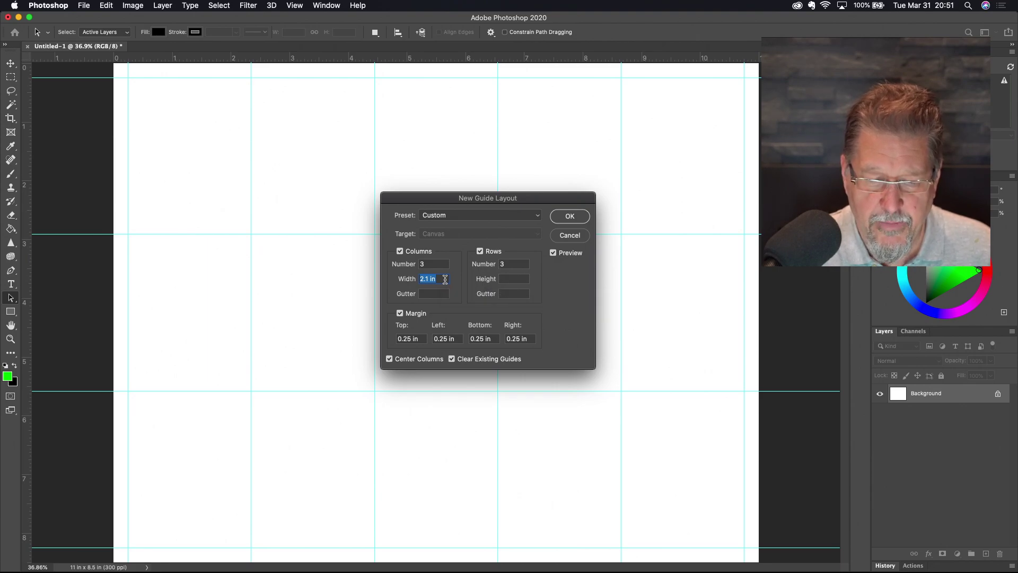
Replace the column width with 50 px and apply the guide layout
click(442, 280)
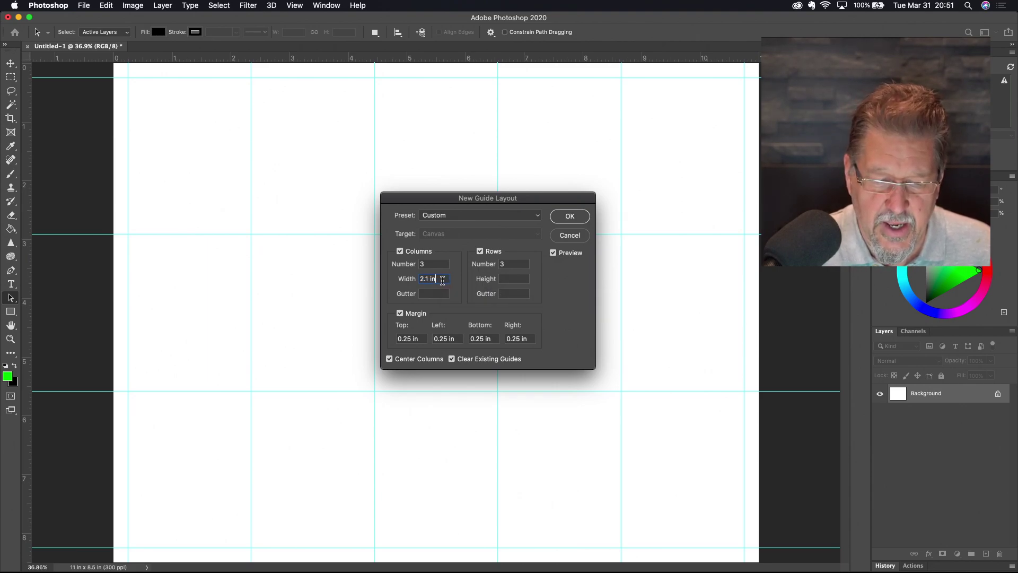
key(BackSpace)
key(BackSpace)
key(BackSpace)
key(BackSpace)
key(BackSpace)
key(BackSpace)
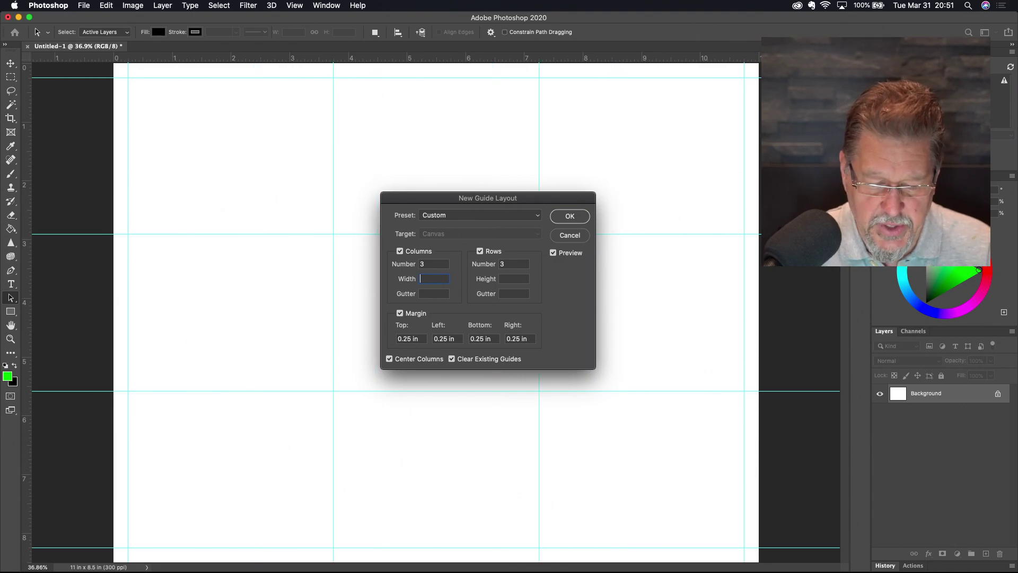
text(50 px)
key(Tab)
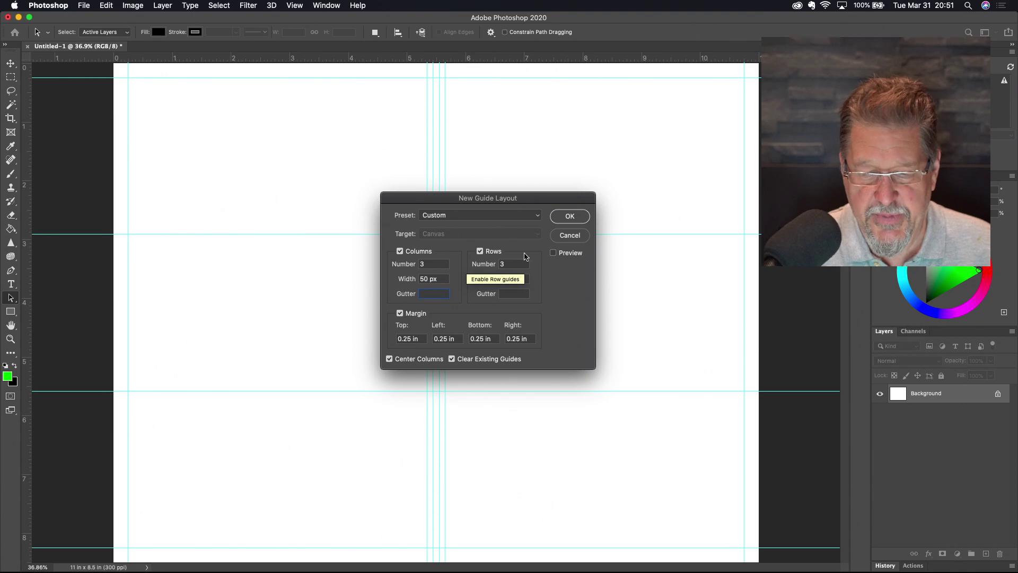
click(571, 216)
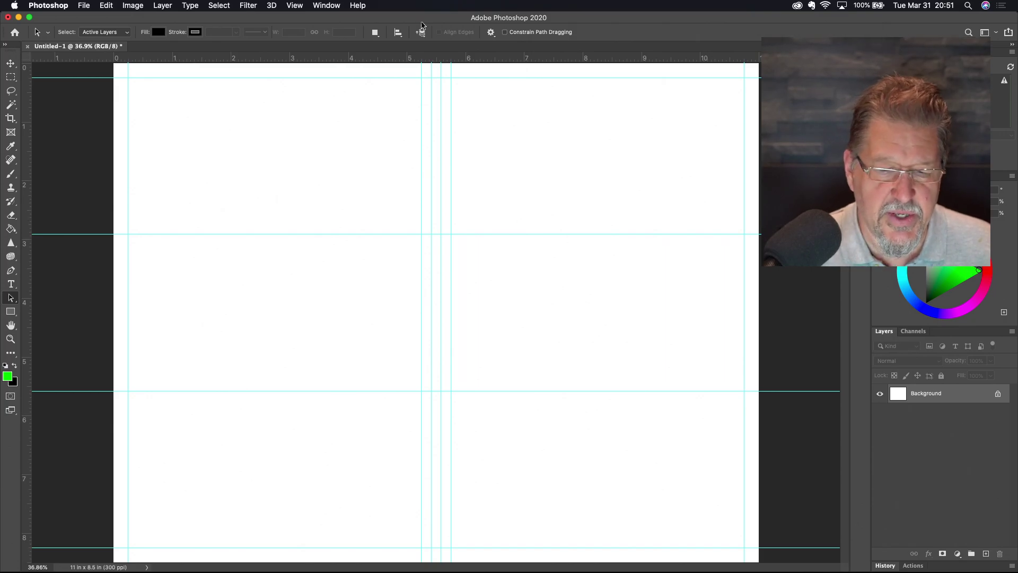
Reopen the guide layout settings to check the units of the column width, and cancel without applying anything
click(295, 6)
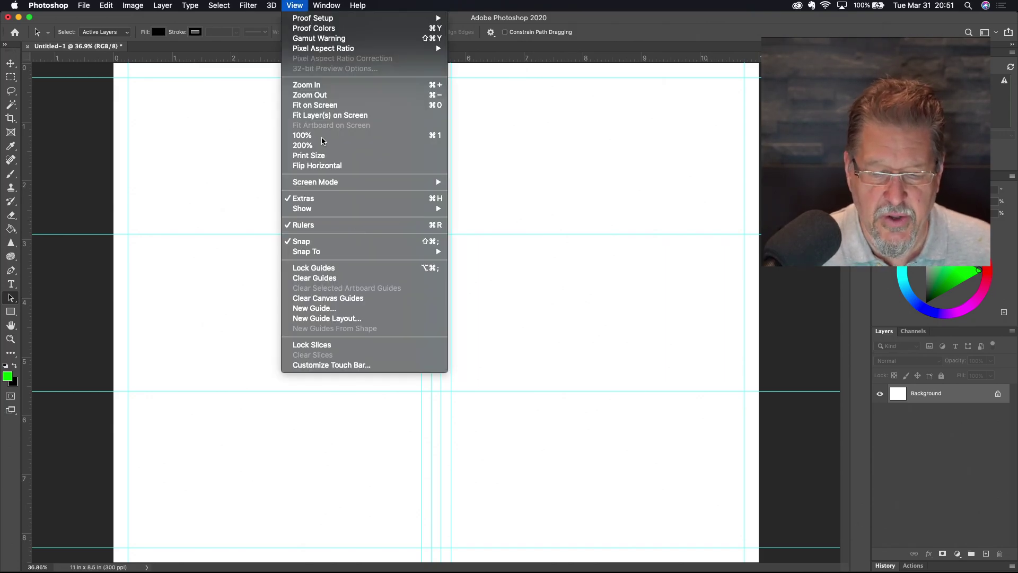
click(368, 319)
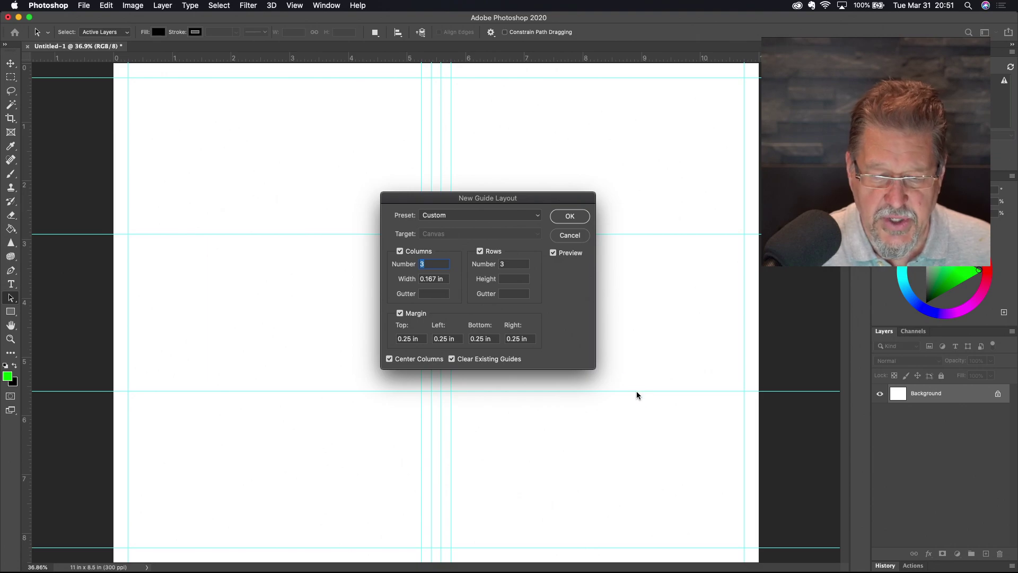
click(576, 239)
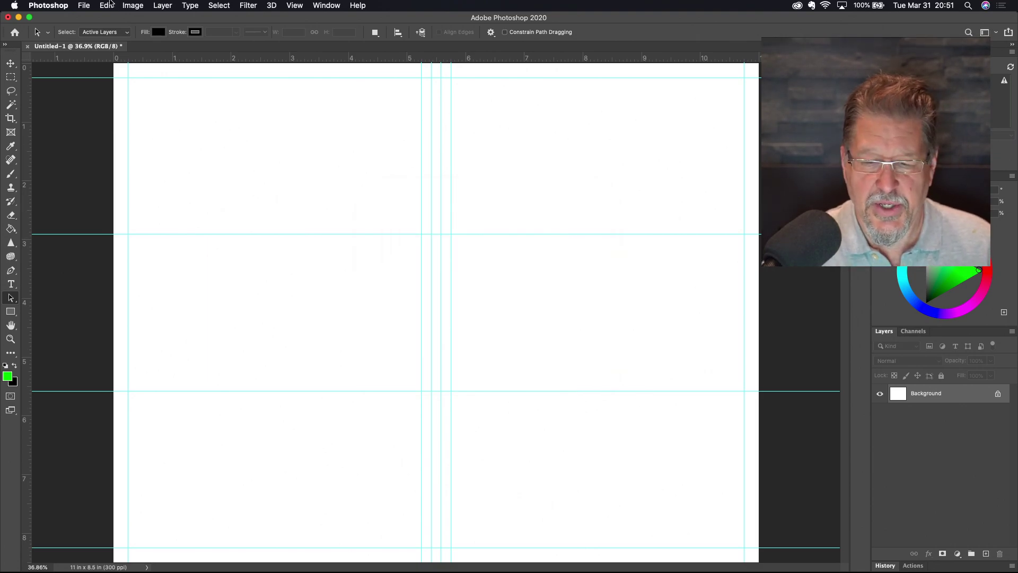
Create a new document from the Web Small blank preset, 1280 x 800 px at 72 ppi with artboards enabled
click(83, 6)
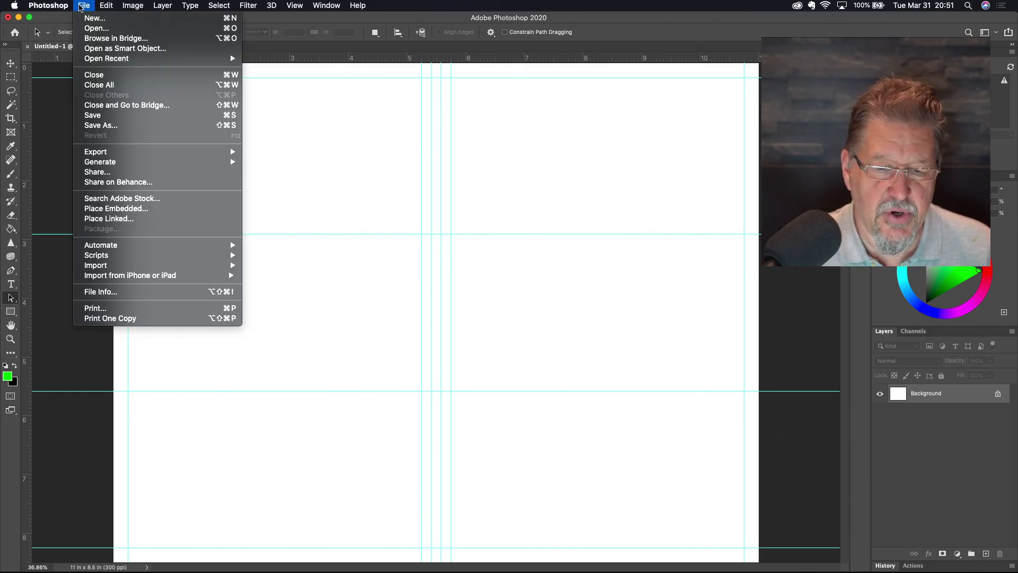
click(92, 19)
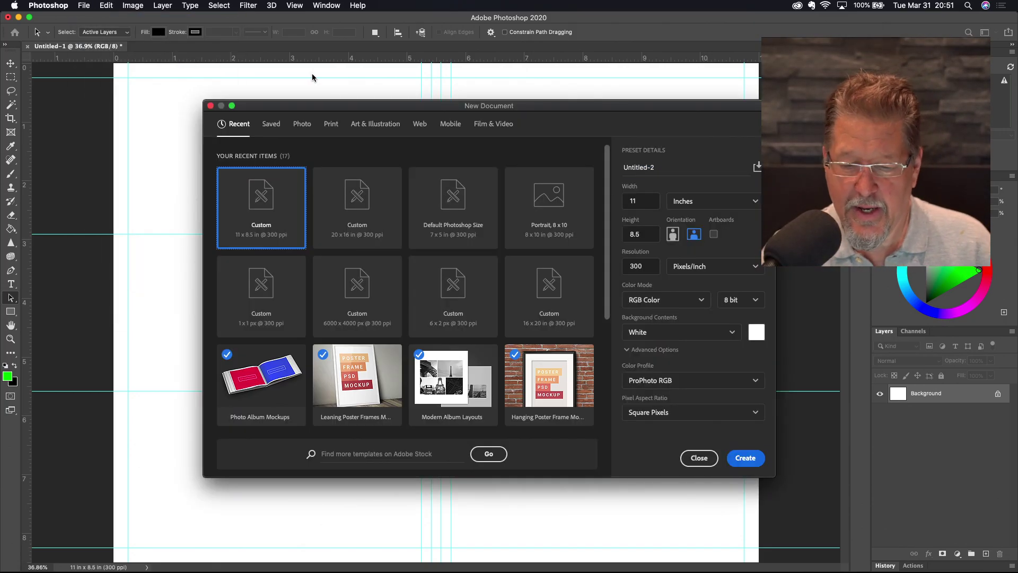
click(421, 128)
click(419, 267)
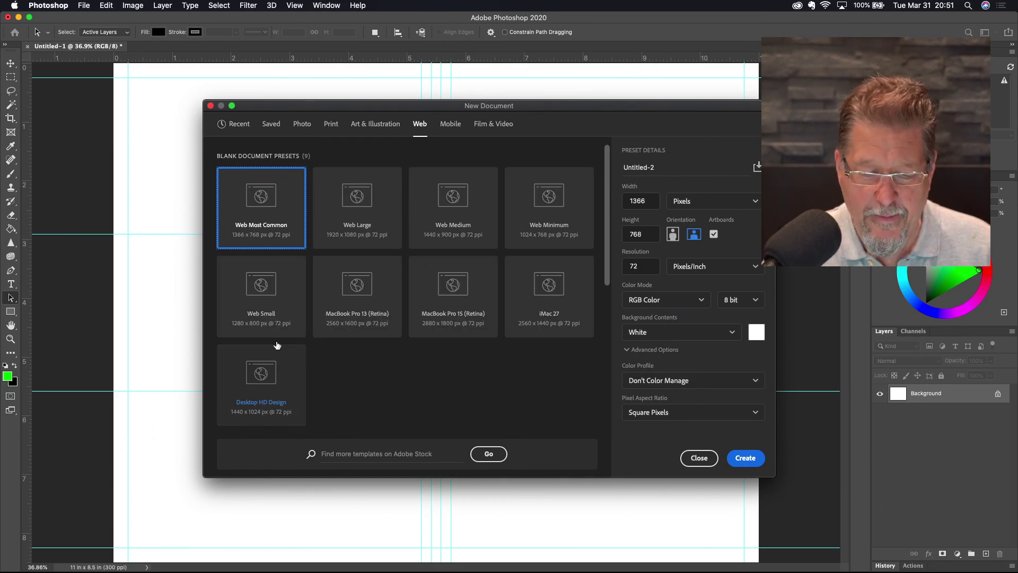
click(272, 306)
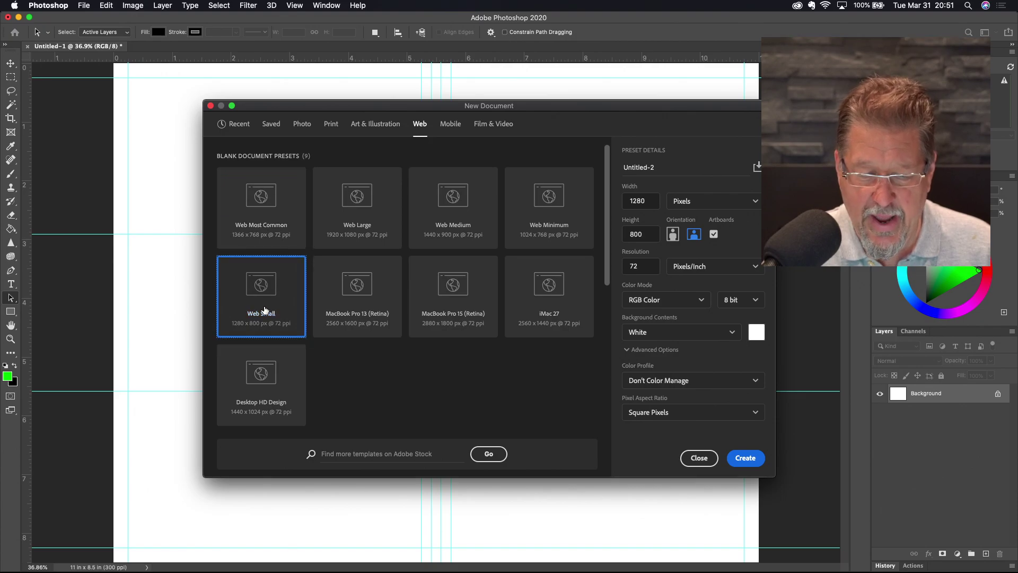
click(749, 462)
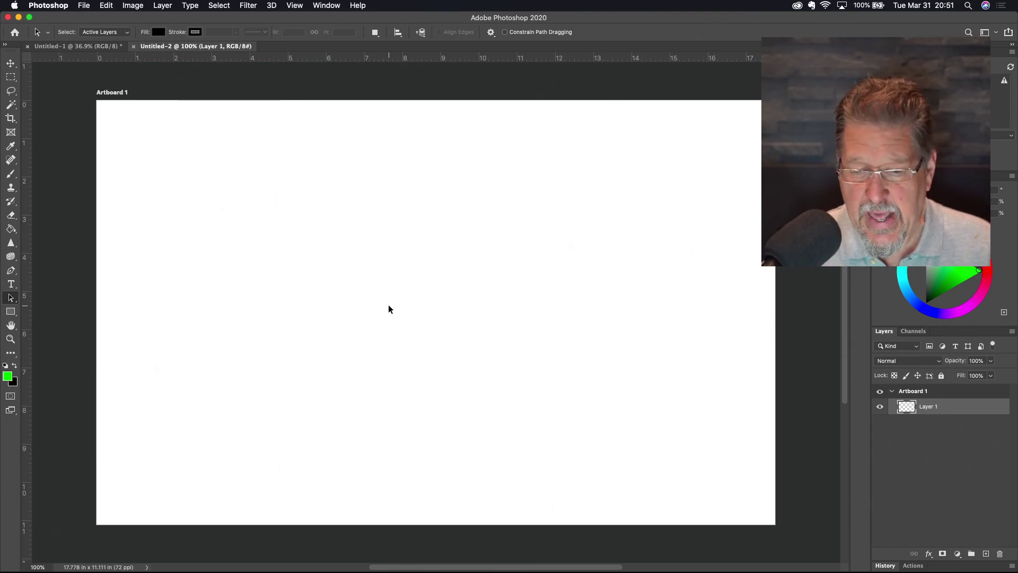
Apply a guide layout of 4 columns to the artboard, with the column width blank and rows, margins and column centering turned off
click(295, 5)
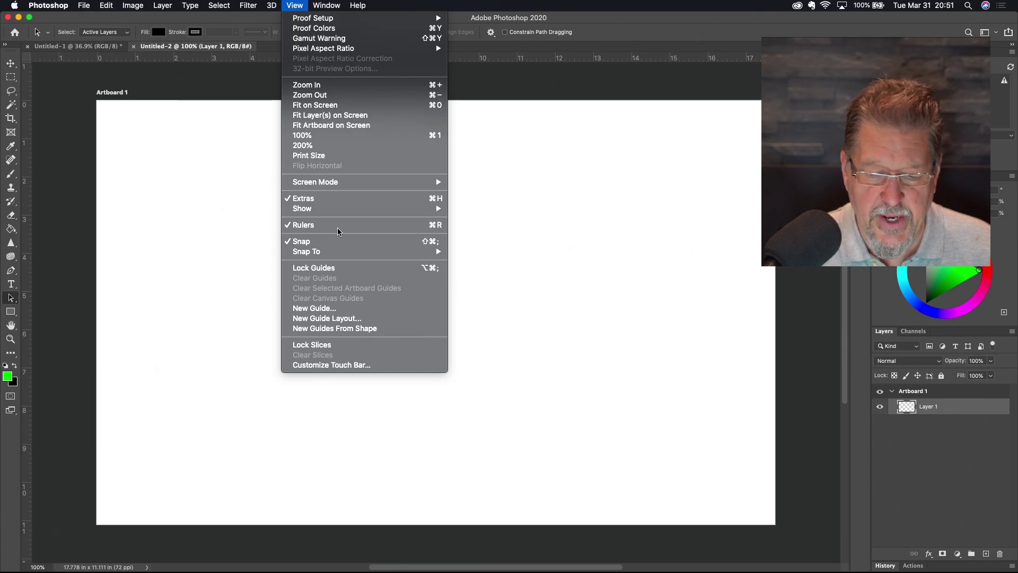
click(338, 318)
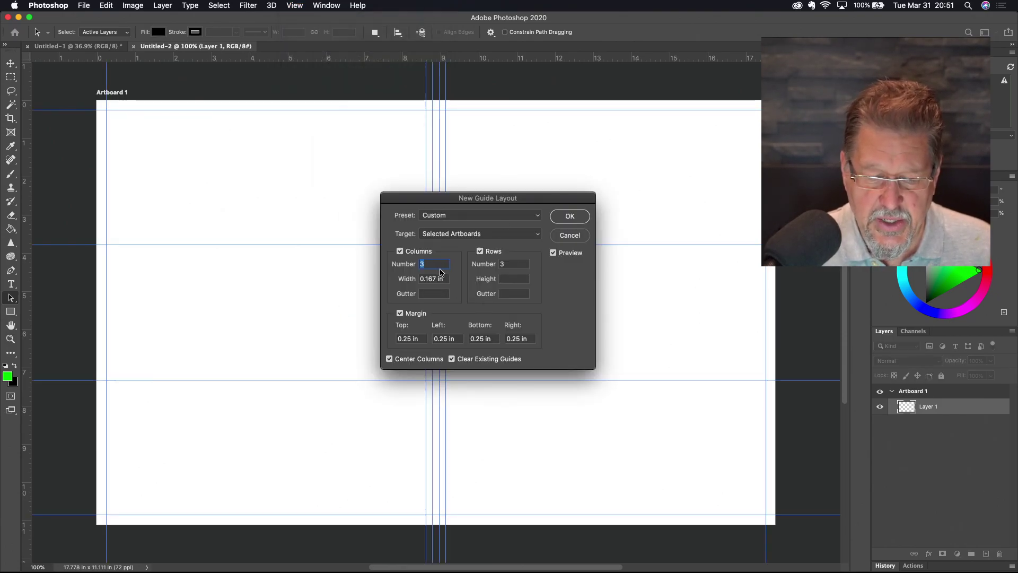
text(4)
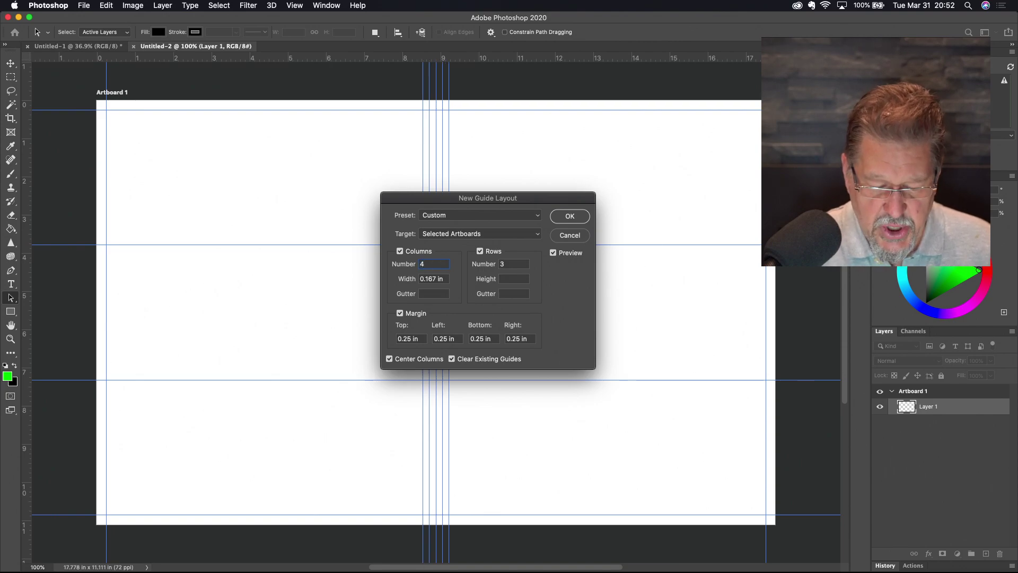
key(Tab)
key(BackSpace)
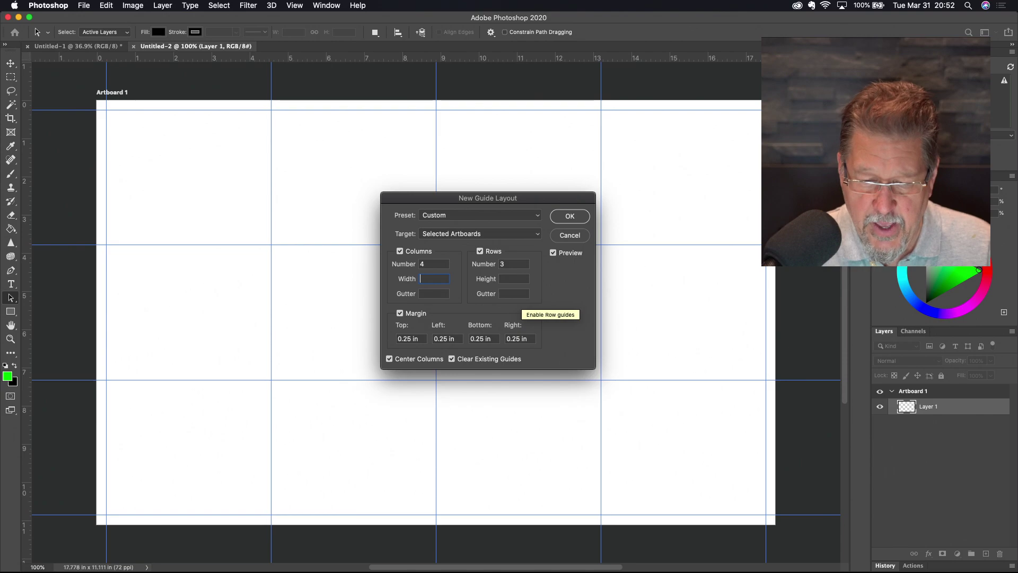
click(480, 251)
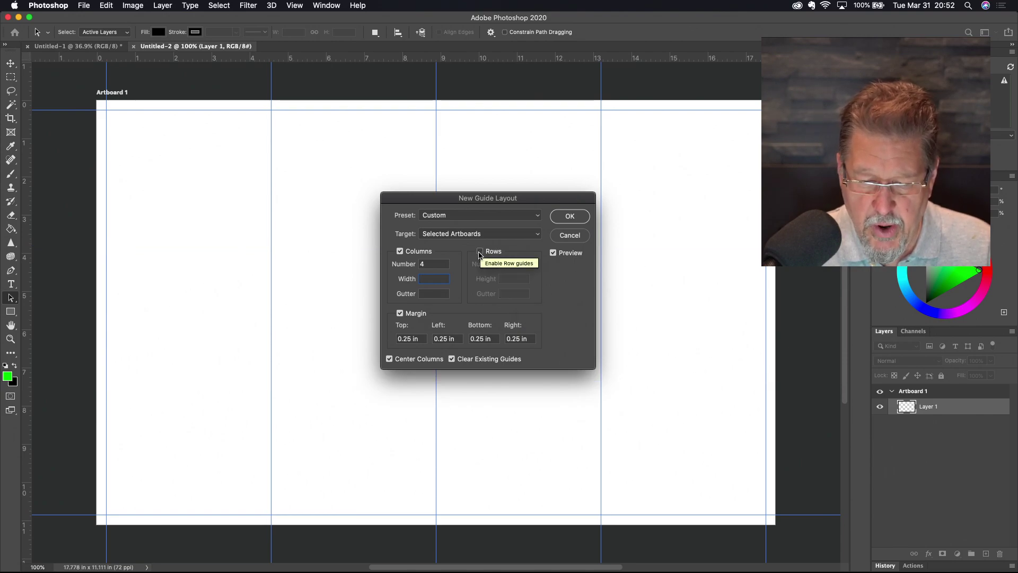
click(400, 313)
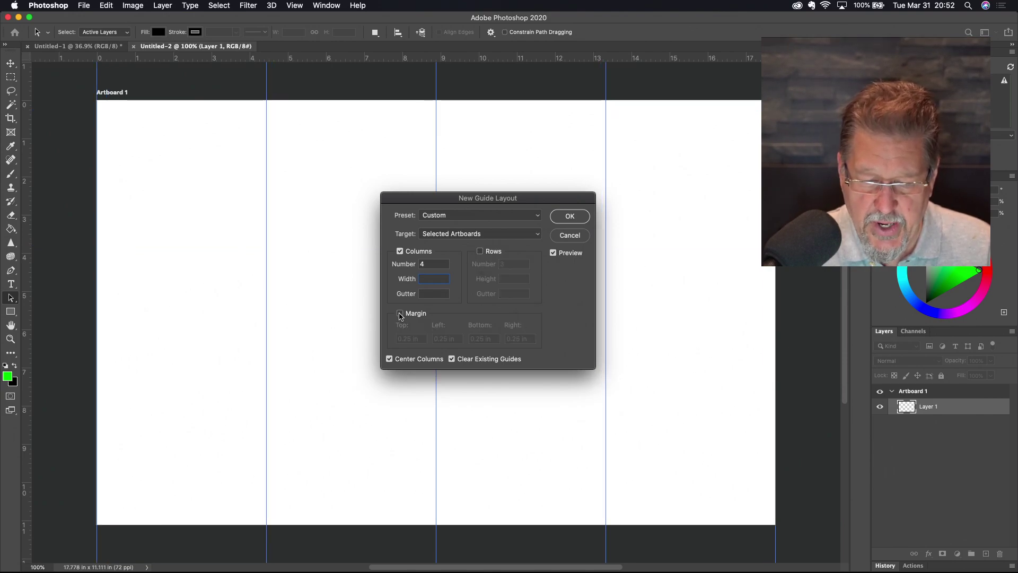
click(389, 358)
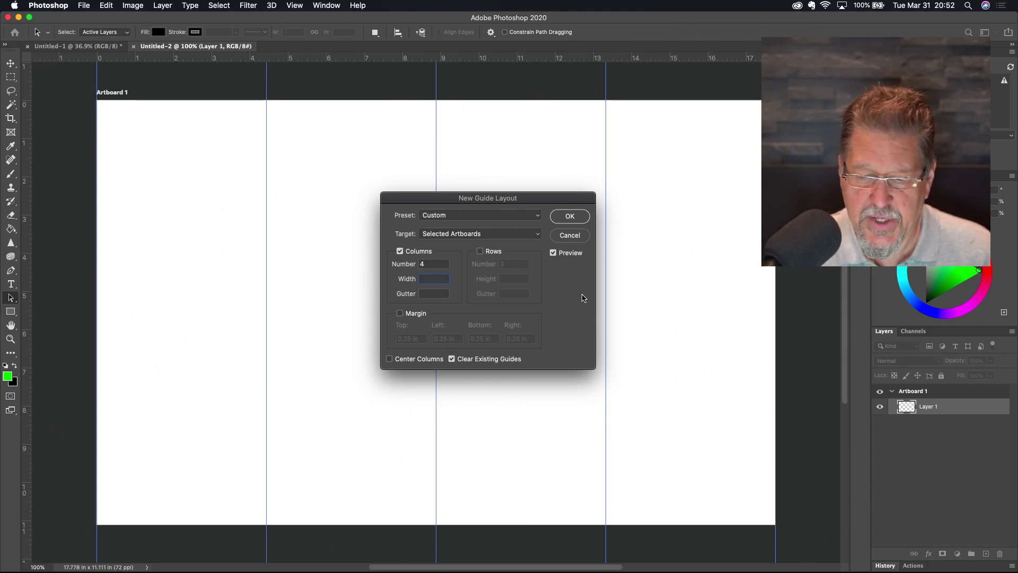
click(580, 220)
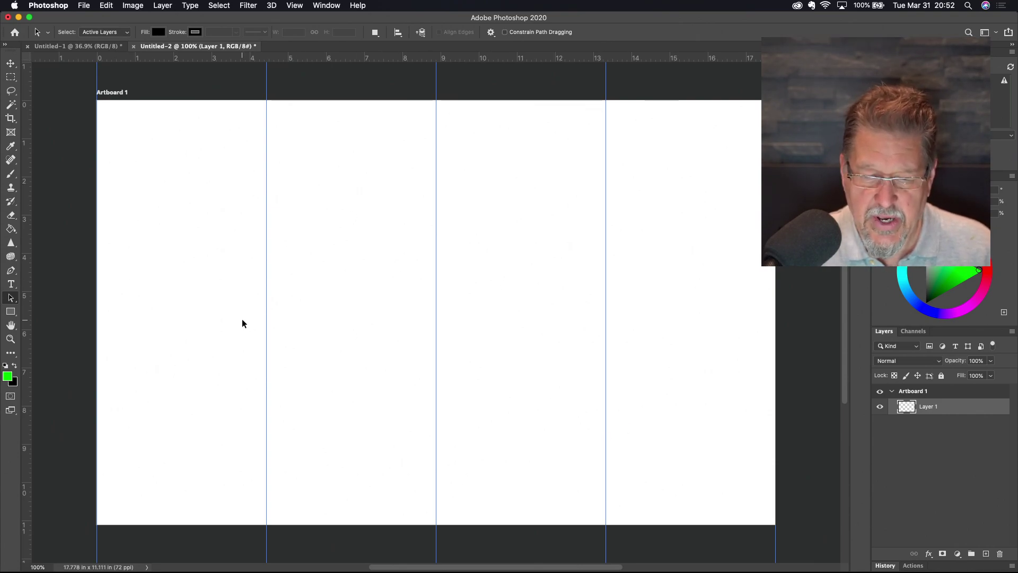
scroll(675, 150, down, 5)
scroll(675, 150, up, 5)
scroll(676, 149, down, 1)
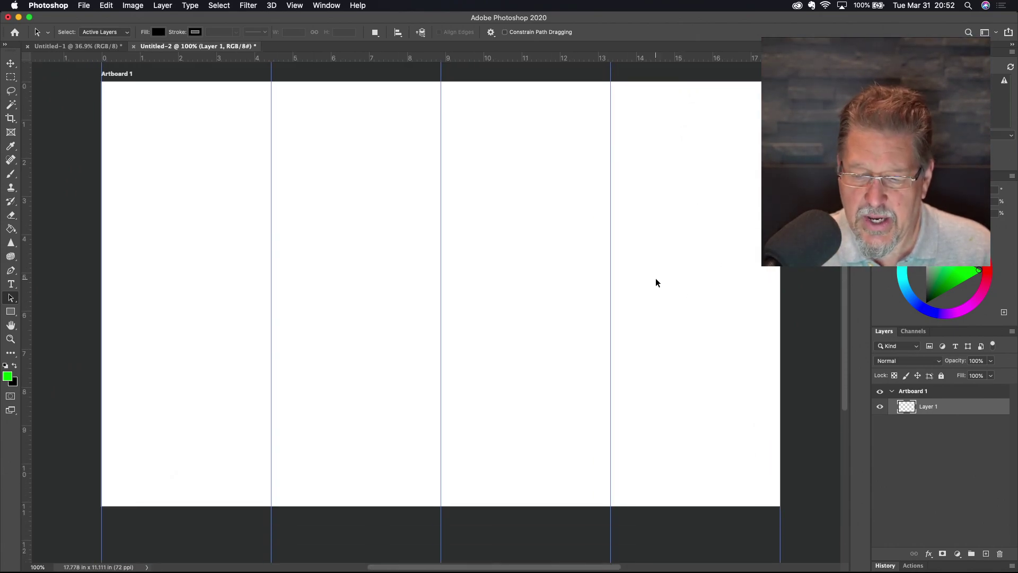
scroll(713, 152, up, 1)
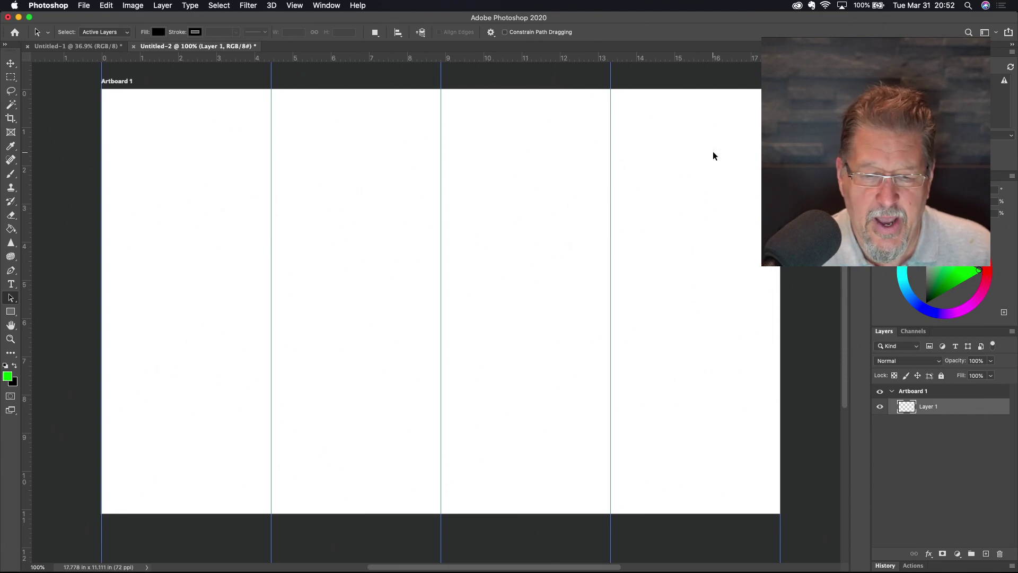
Return to the Untitled-1 document and check which elements snapping is enabled for, without changing them
click(59, 46)
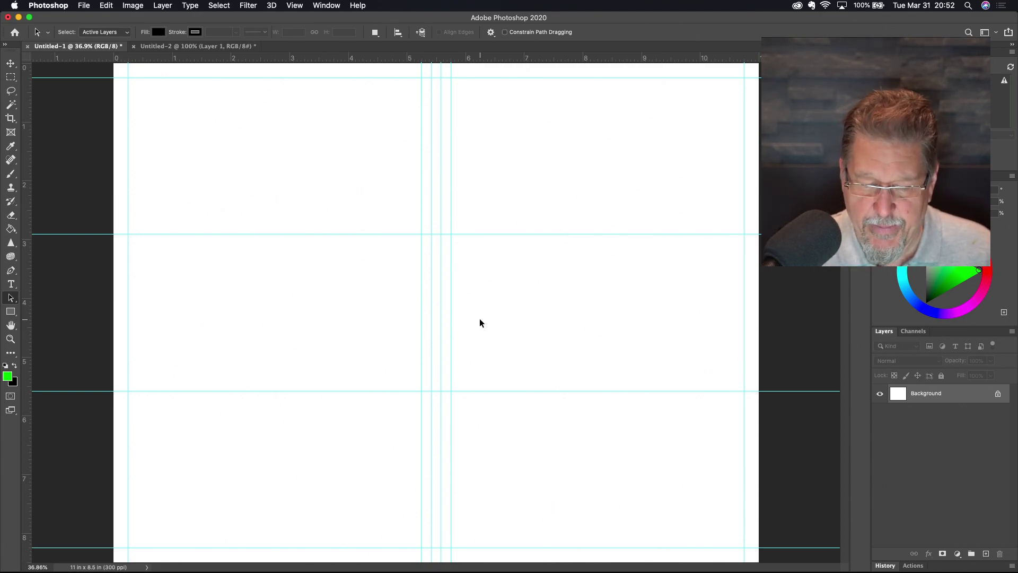
click(298, 5)
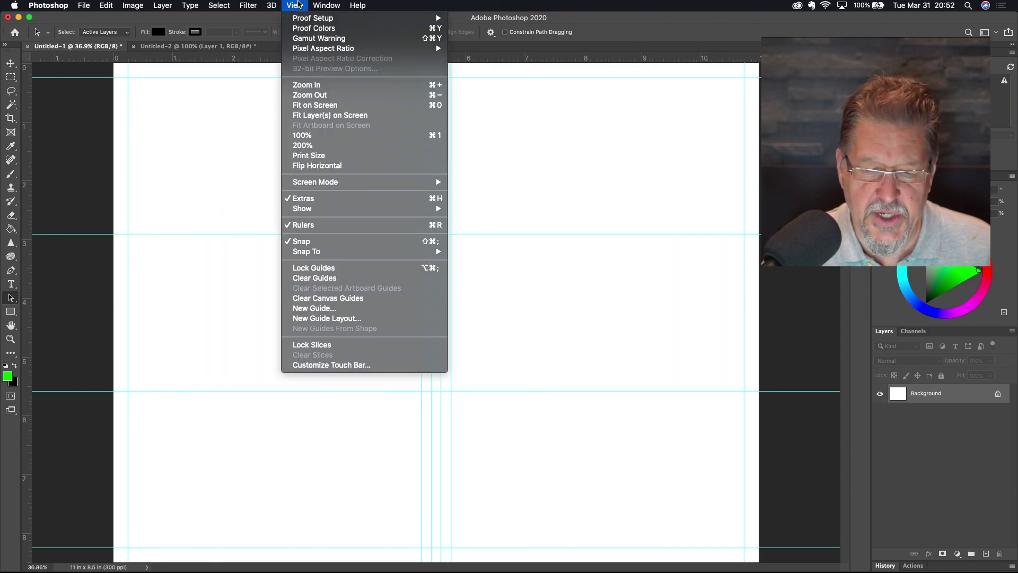
mouse_move(318, 254)
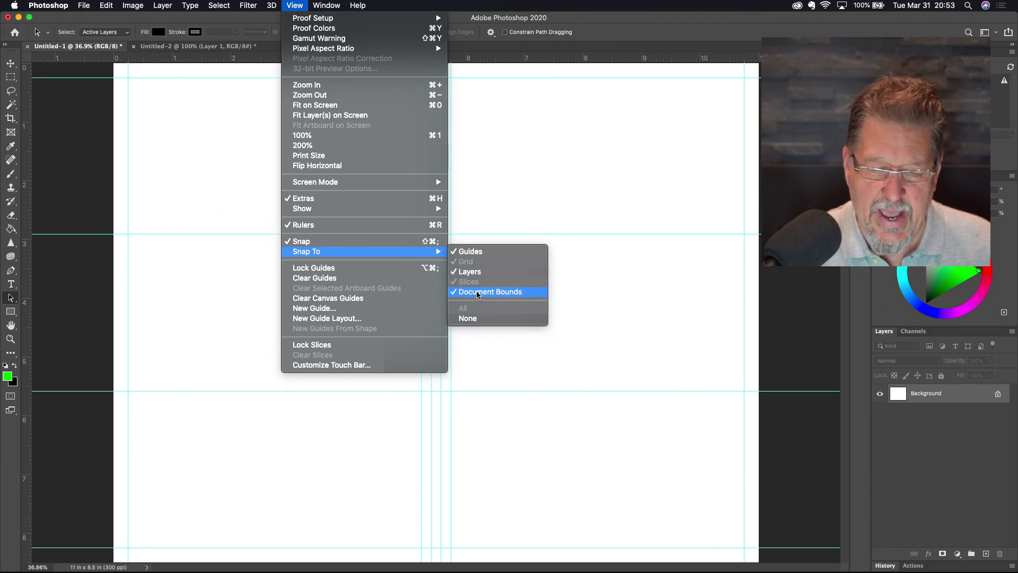
click(79, 216)
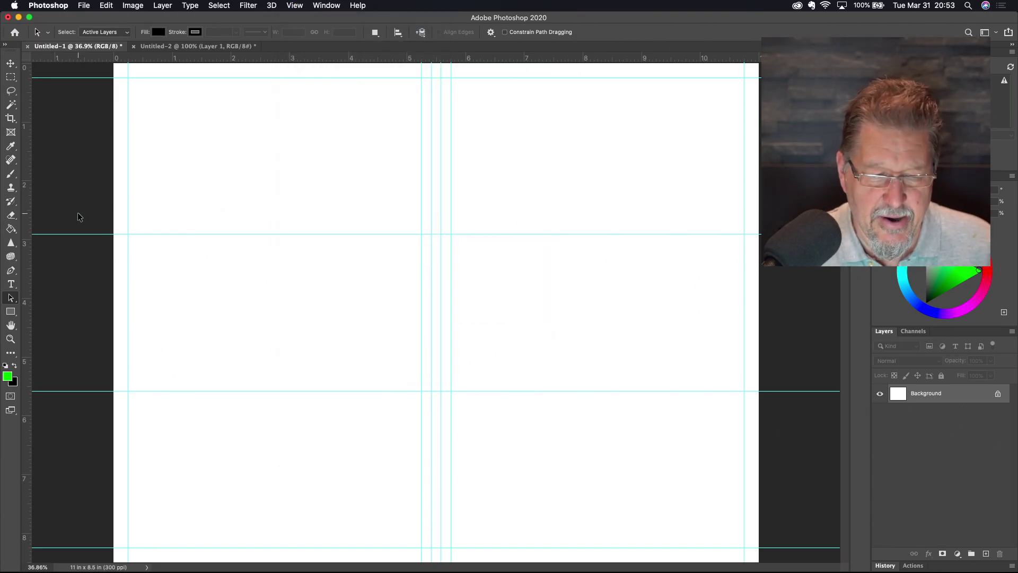
Make rectangular marquee selections snapped to the guides around the upper-left cell, the upper-right cell and the narrow middle column's upper cell
key(m)
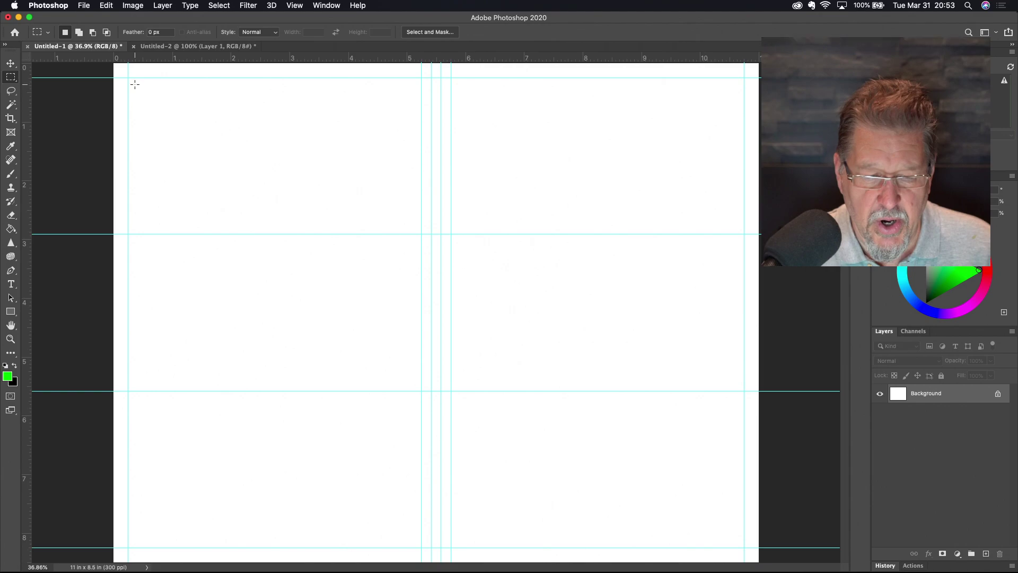
drag(128, 78, 420, 233)
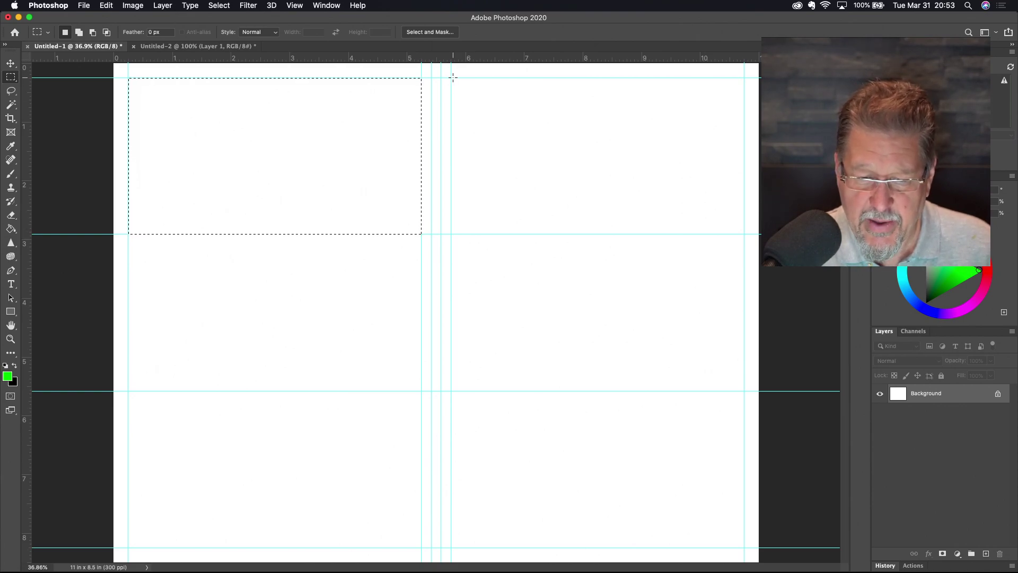
drag(451, 78, 741, 233)
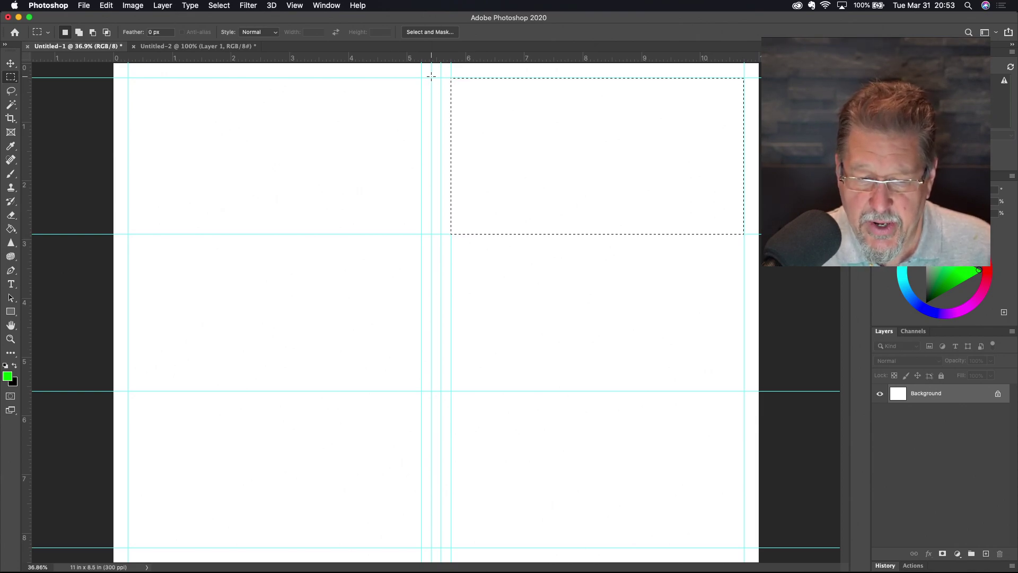
drag(431, 78, 439, 235)
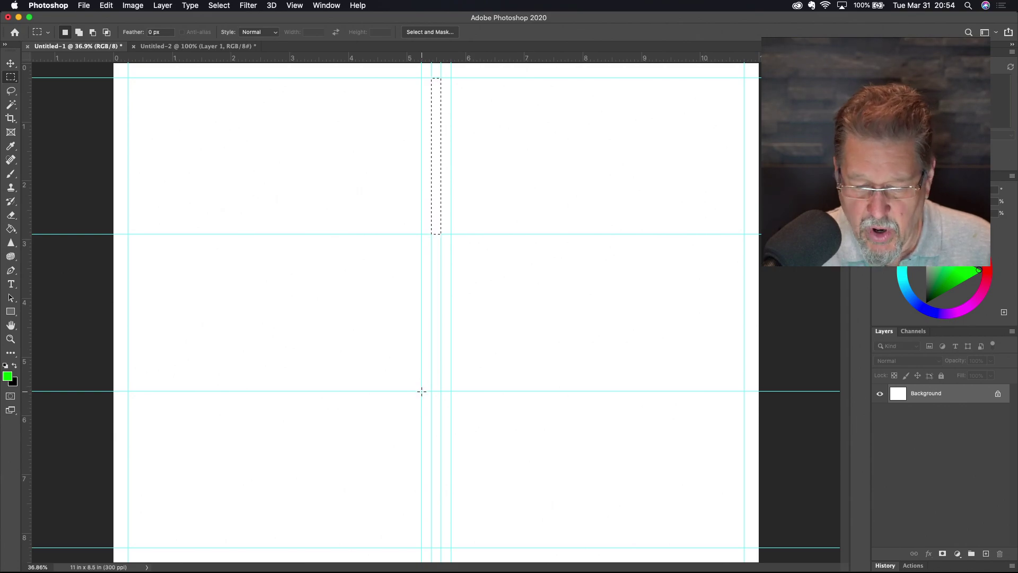
Draw a rectangular selection outward from its center at the intersection of the lower row guide and the leftmost of the narrow column guides
drag(422, 391, 517, 464)
key(alt)
key(alt)
Create a new document from the Letter print preset in landscape orientation, 11 x 8.5 in at 300 ppi
click(86, 5)
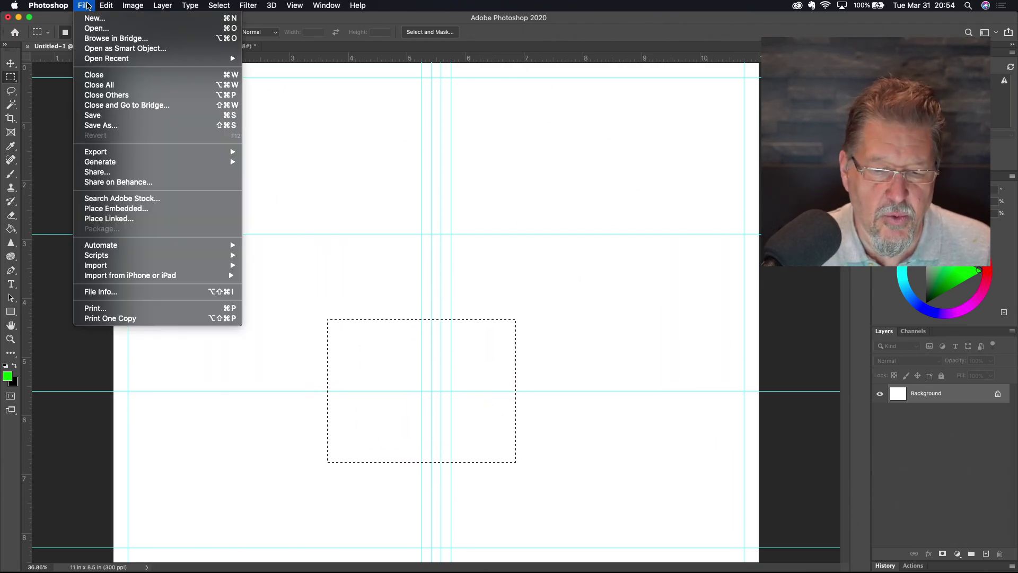
click(94, 19)
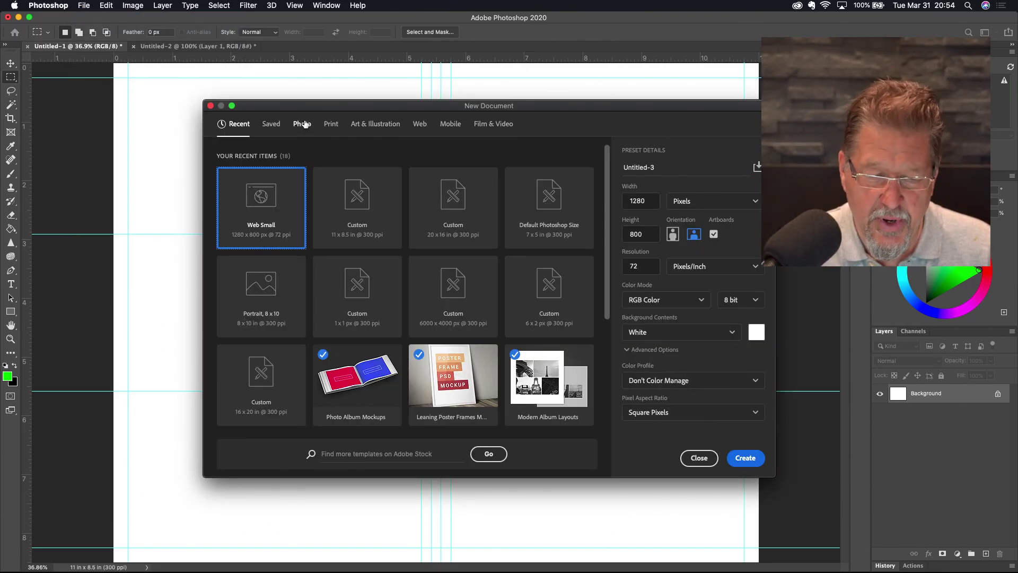
click(332, 126)
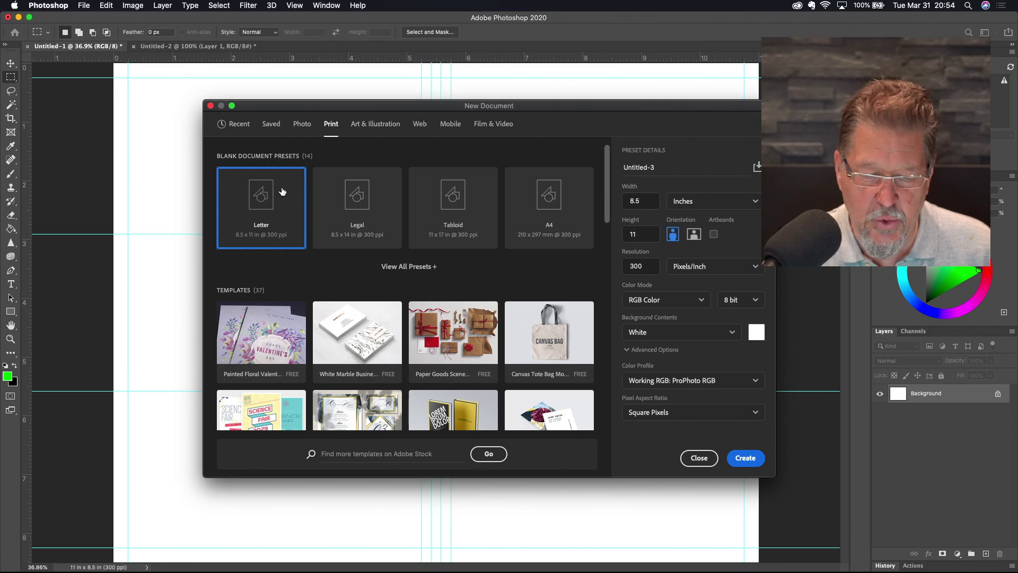
click(694, 234)
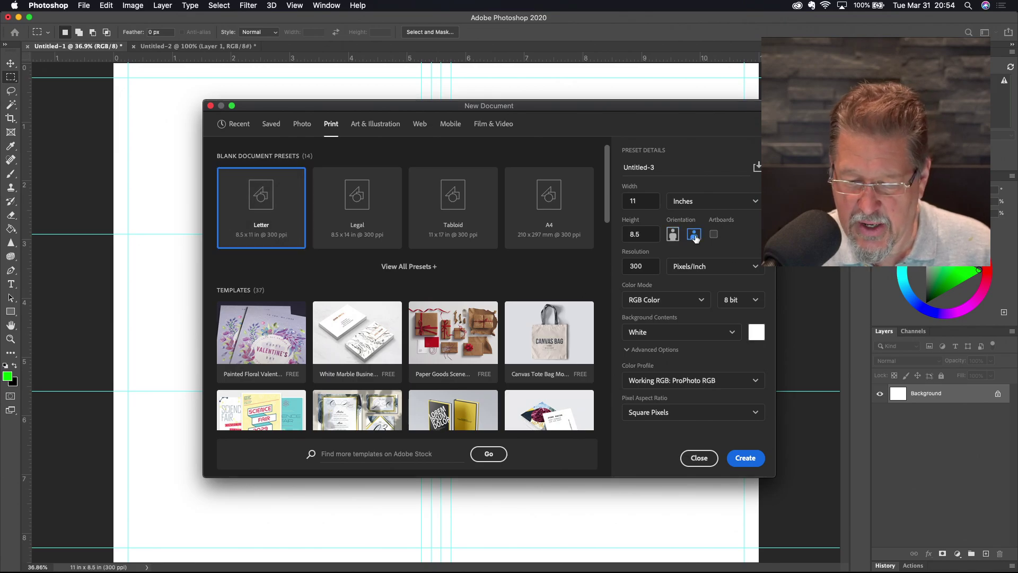
click(745, 459)
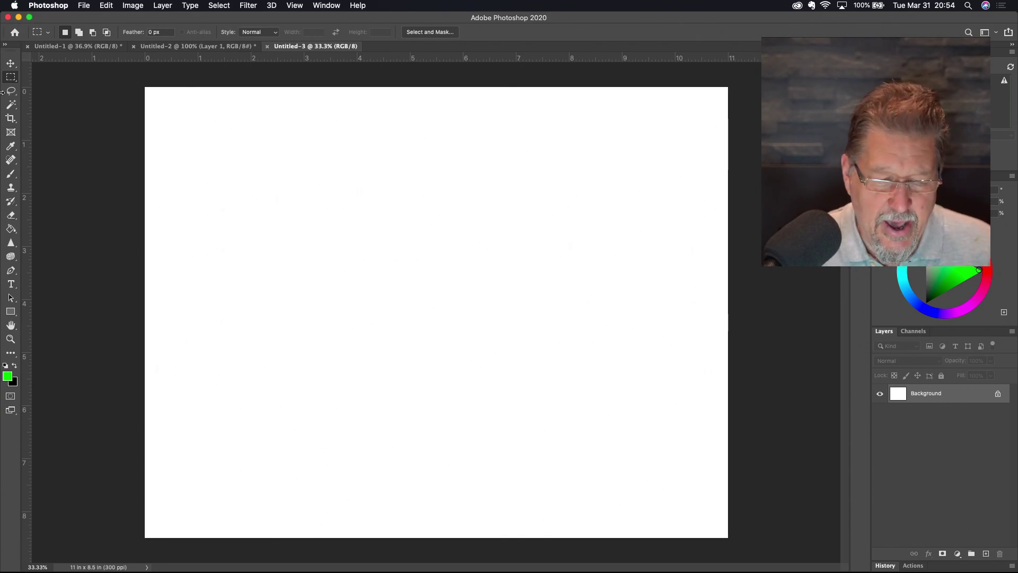
Place a vertical guide just outside the canvas's left edge and remove it with the Move tool
drag(25, 216, 137, 218)
drag(219, 59, 252, 58)
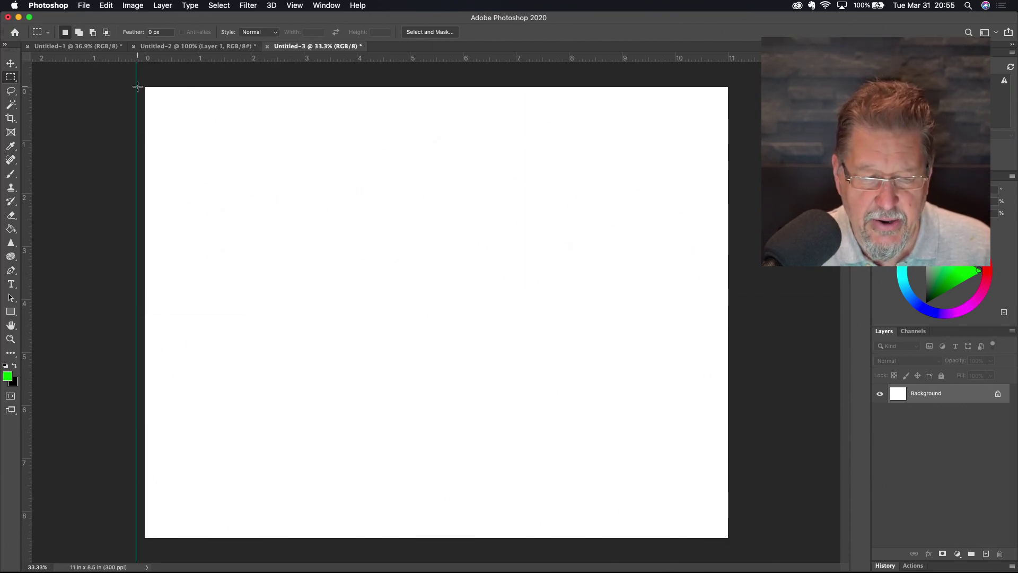
key(v)
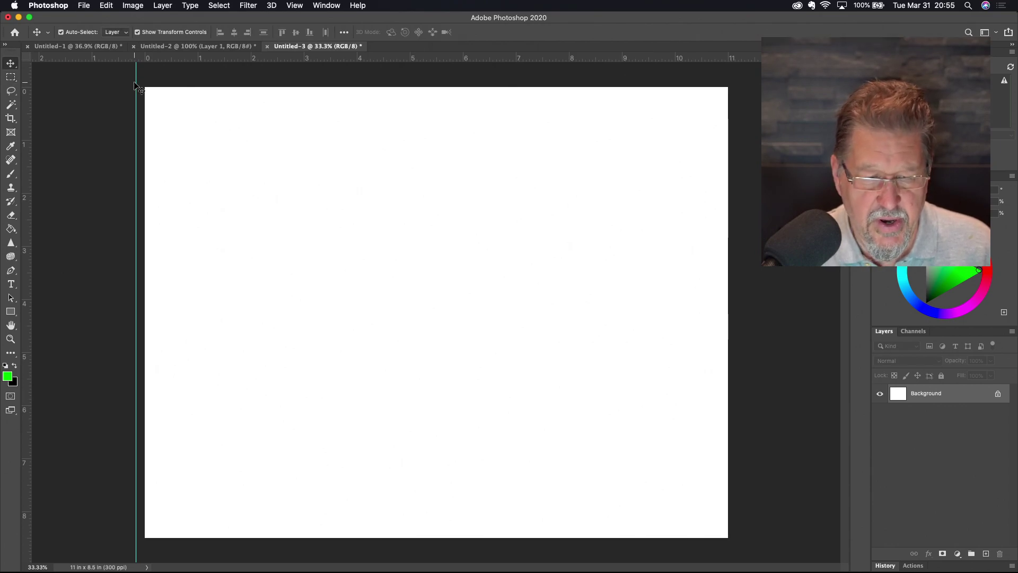
drag(135, 87, 25, 119)
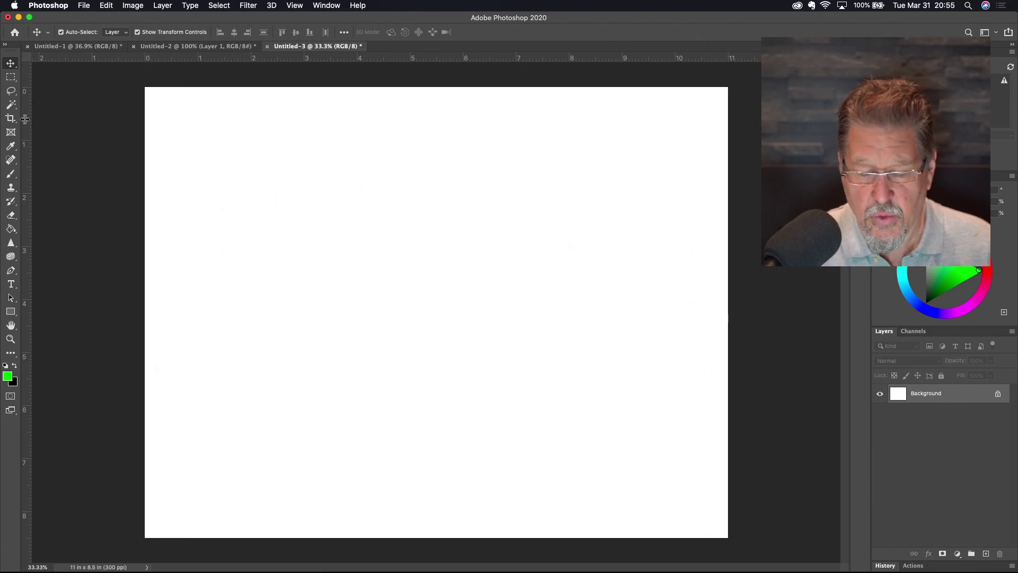
Apply a guide layout of 2 columns and 2 rows with no row gutter to mark the canvas center
click(289, 7)
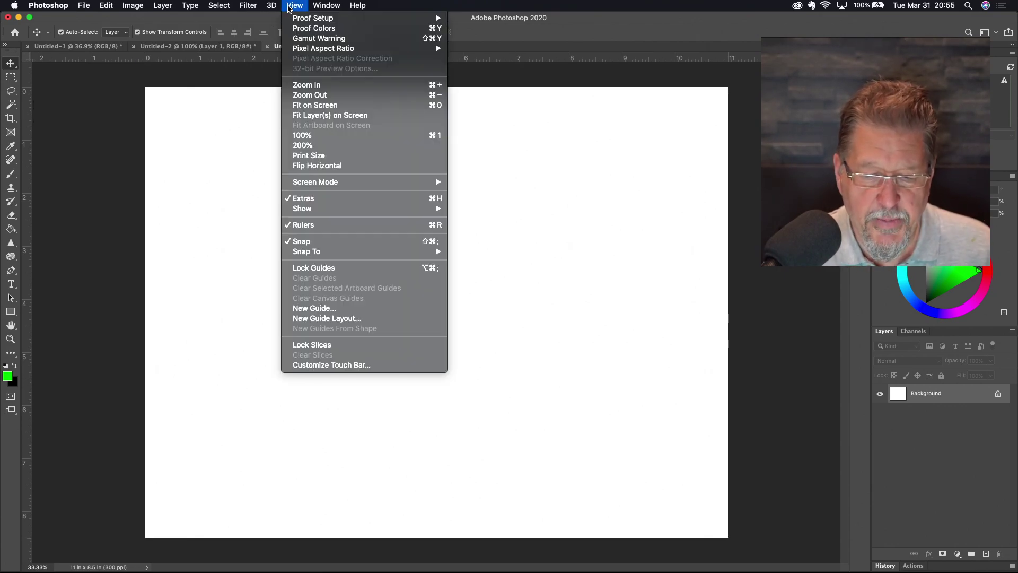
click(327, 318)
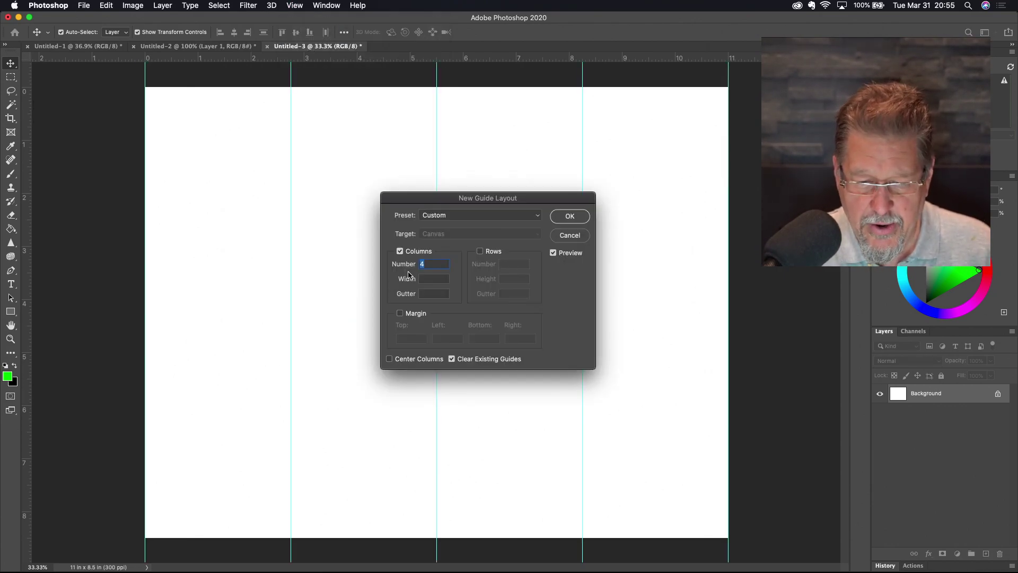
text(2)
key(Tab)
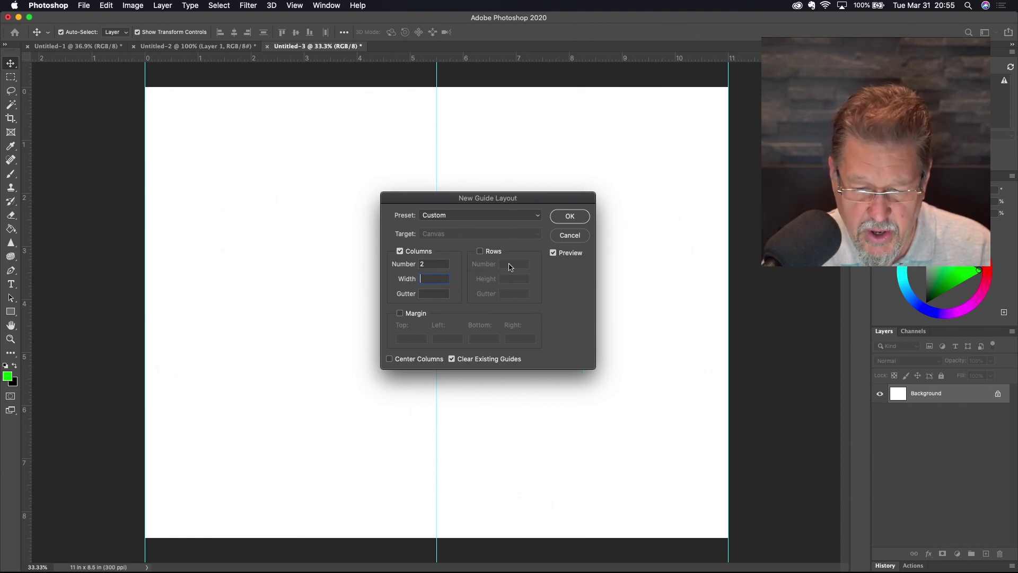
click(496, 253)
click(514, 294)
key(BackSpace)
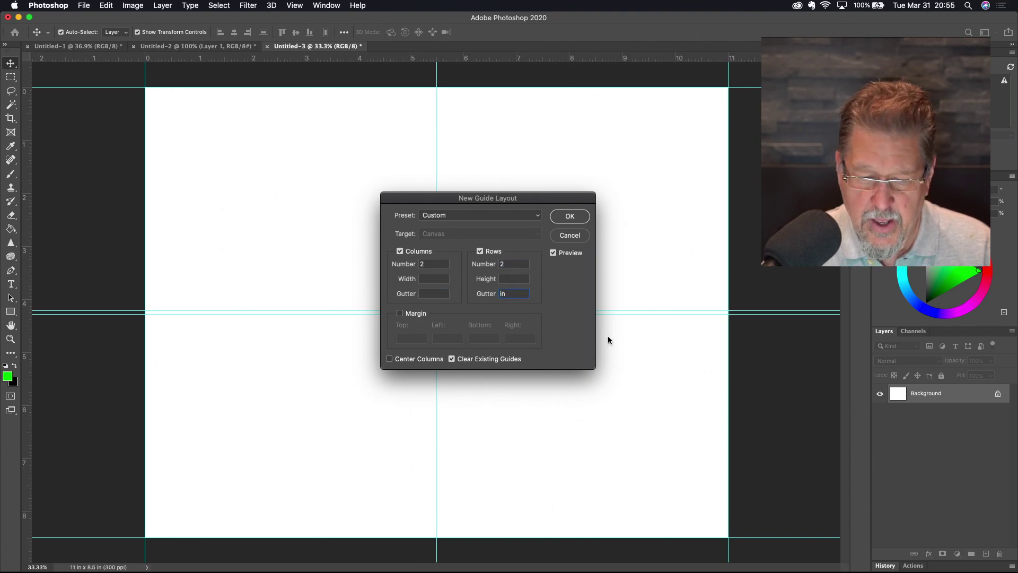
double_click(522, 293)
key(BackSpace)
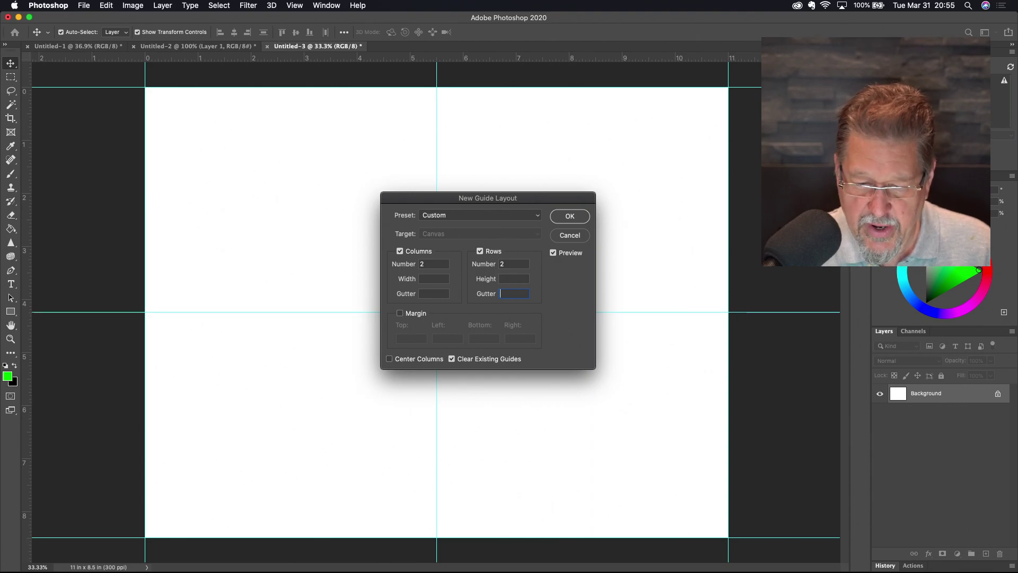
click(565, 217)
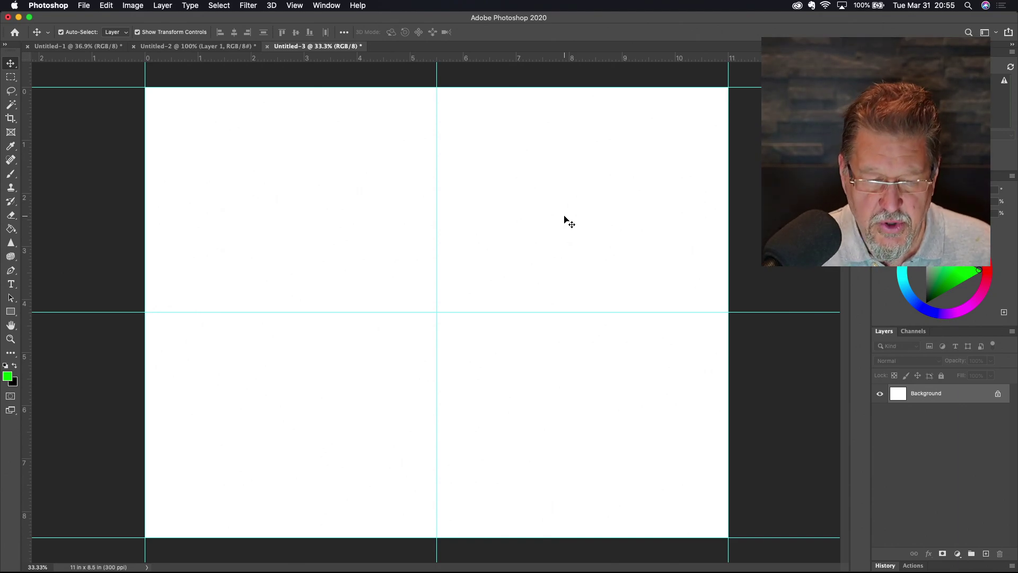
Draw a circular selection about 6 in across, centered on the intersection of the middle guides, with the Elliptical Marquee tool
key(m)
key(shift+m)
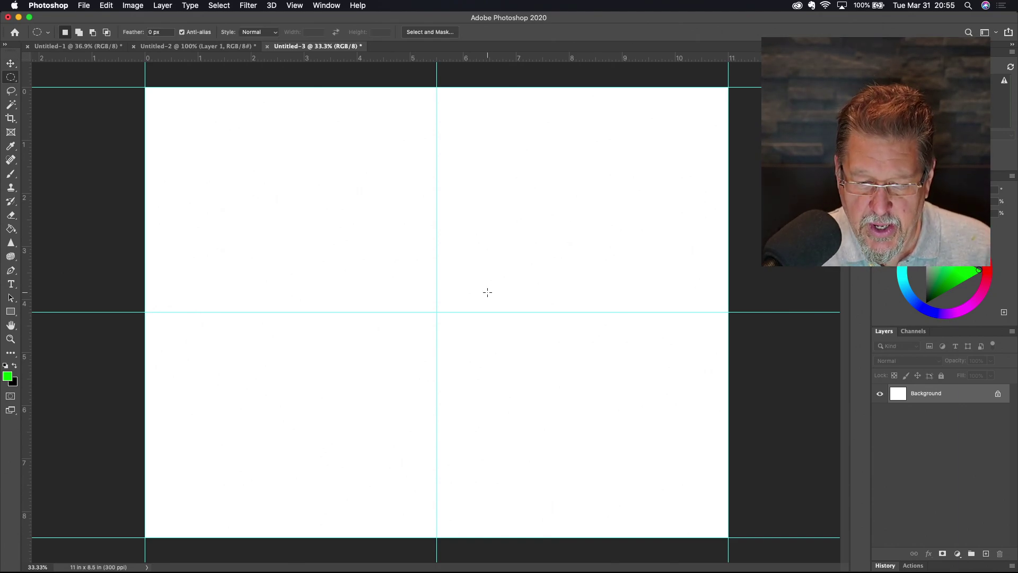
drag(437, 312, 640, 470)
drag(640, 470, 640, 470)
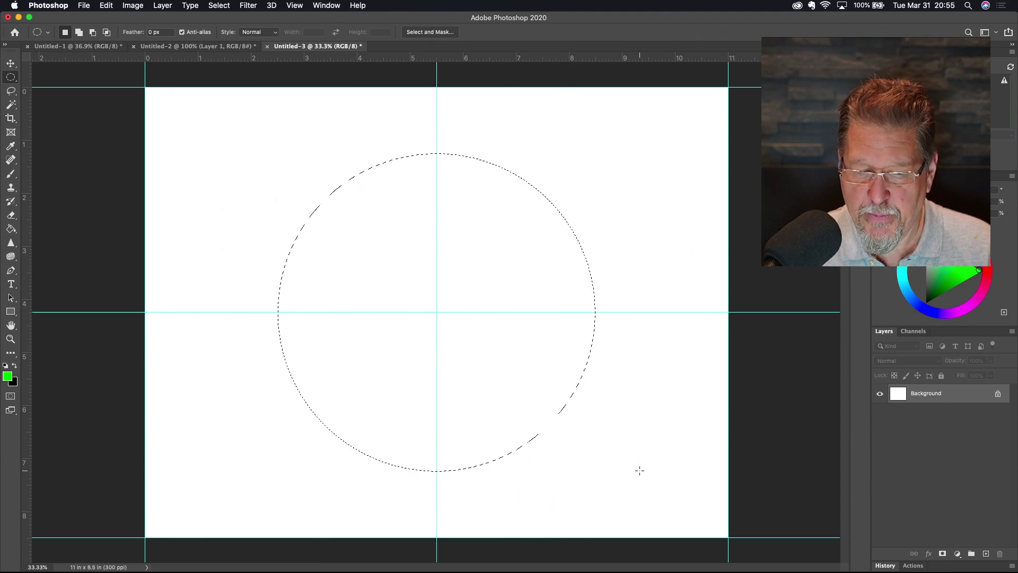
Toggle between the elliptical and rectangular marquees, ending on the Rectangular Marquee tool
key(shift+m)
key(shift+m)
key(shift+m)
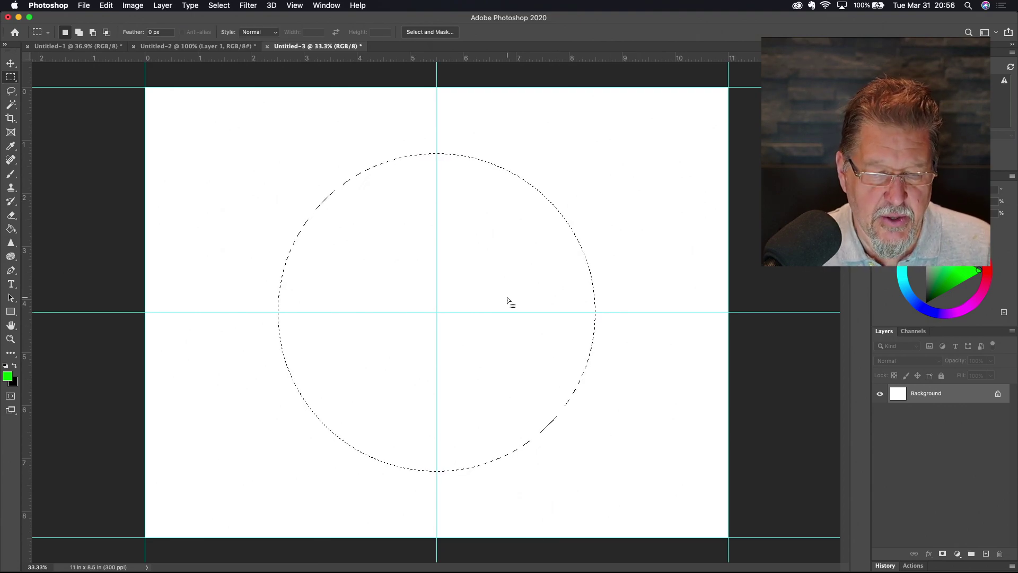
Draw a rectangular selection around the whole canvas, snapping to opposite corners of the outer guides, and deselect it
drag(146, 87, 727, 541)
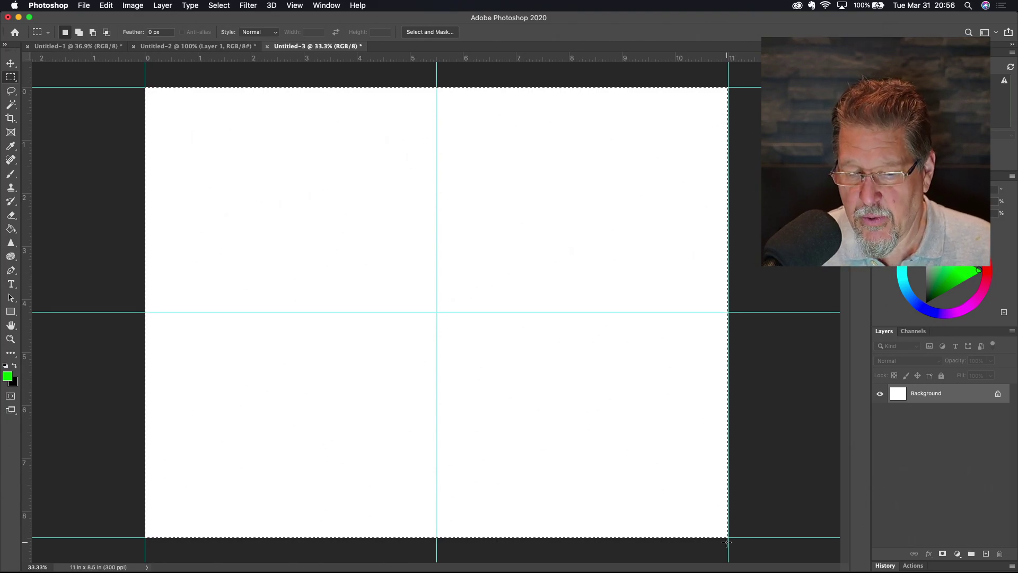
key(super+d)
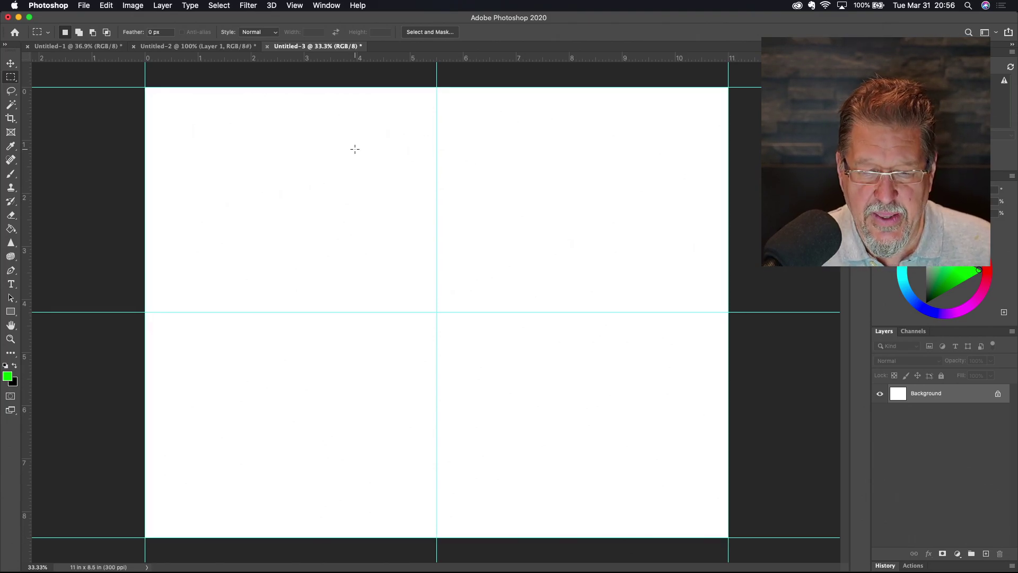
Turn off snapping and draw freehand rectangular selections from the canvas's upper-left corner and near the middle guides' intersection, the last about 1.4 in square
click(297, 6)
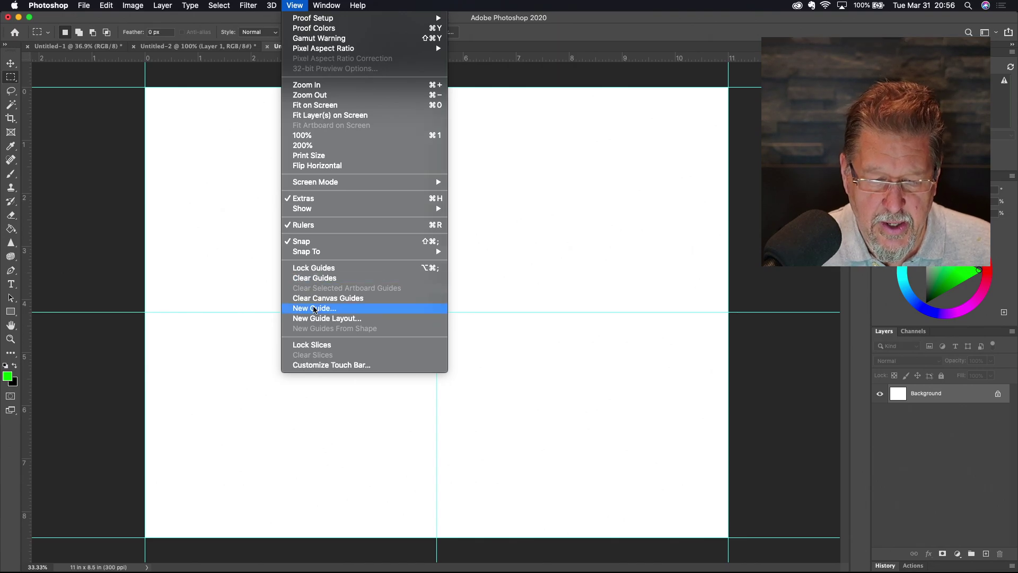
click(313, 241)
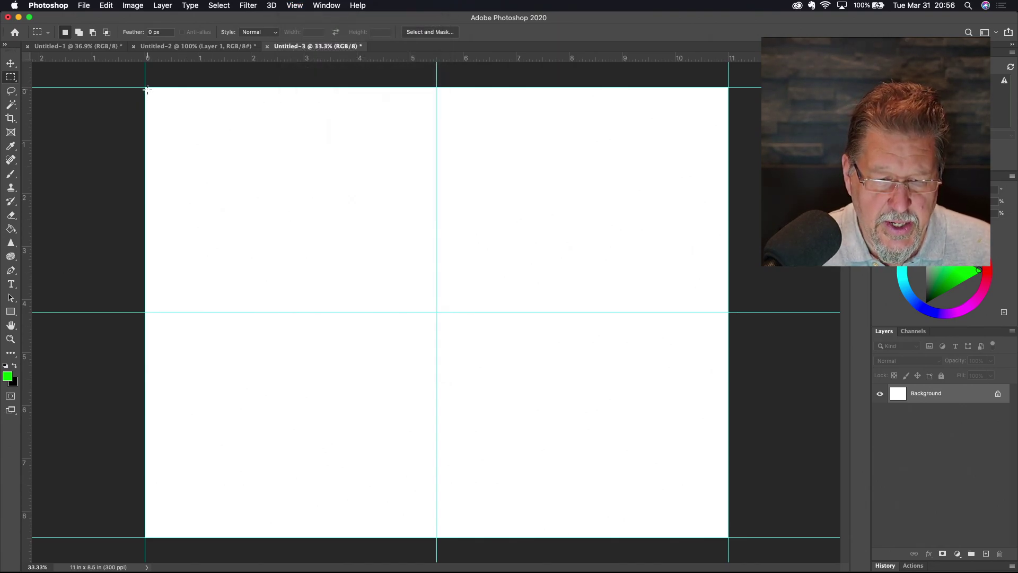
drag(205, 127, 260, 228)
drag(145, 87, 382, 280)
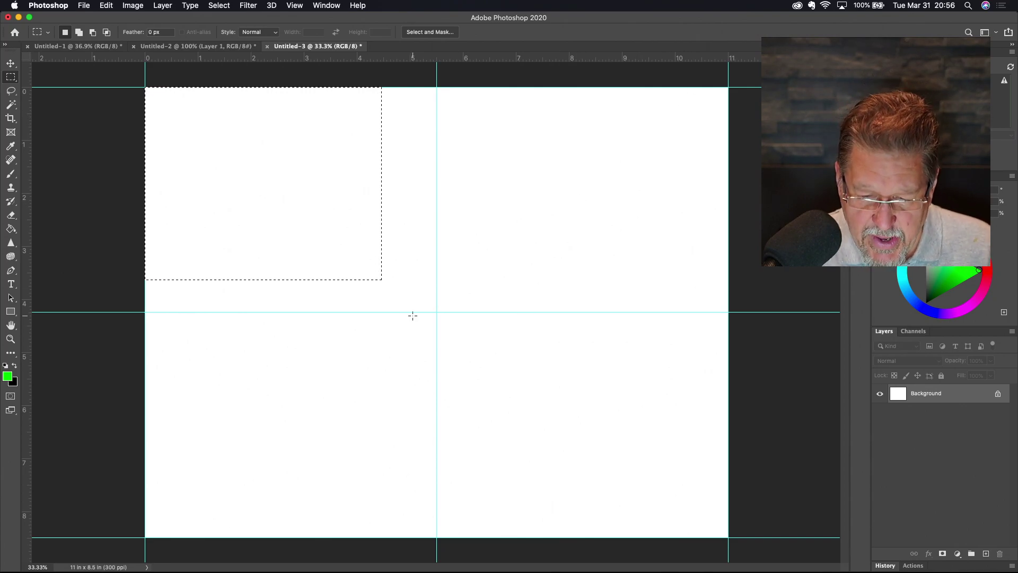
drag(440, 307, 465, 348)
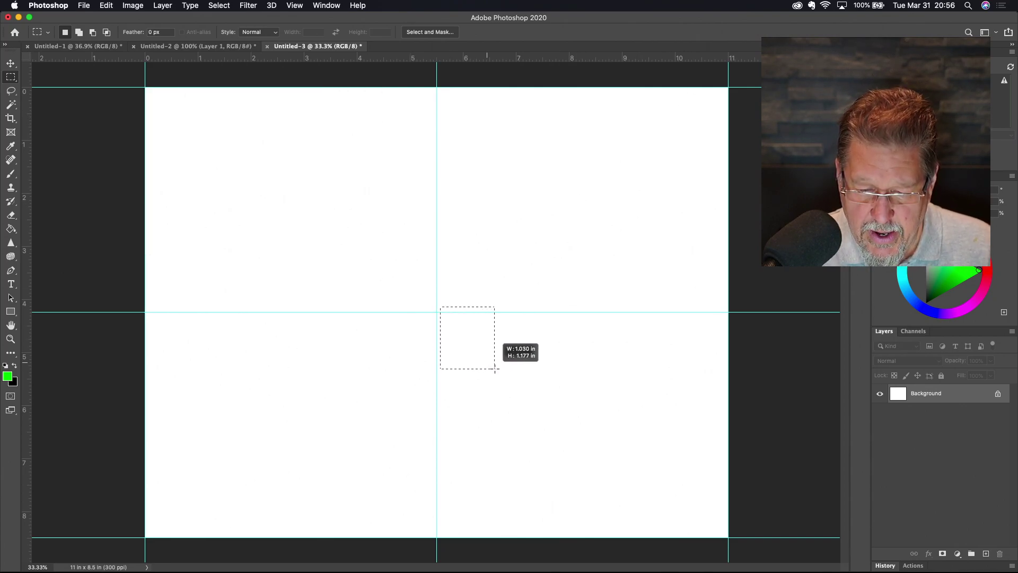
drag(513, 380, 513, 380)
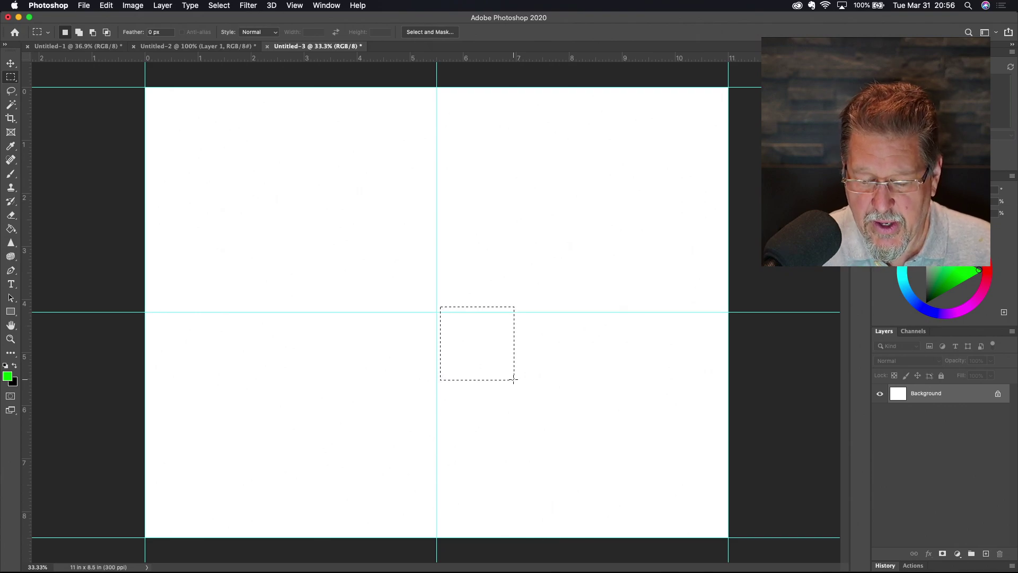